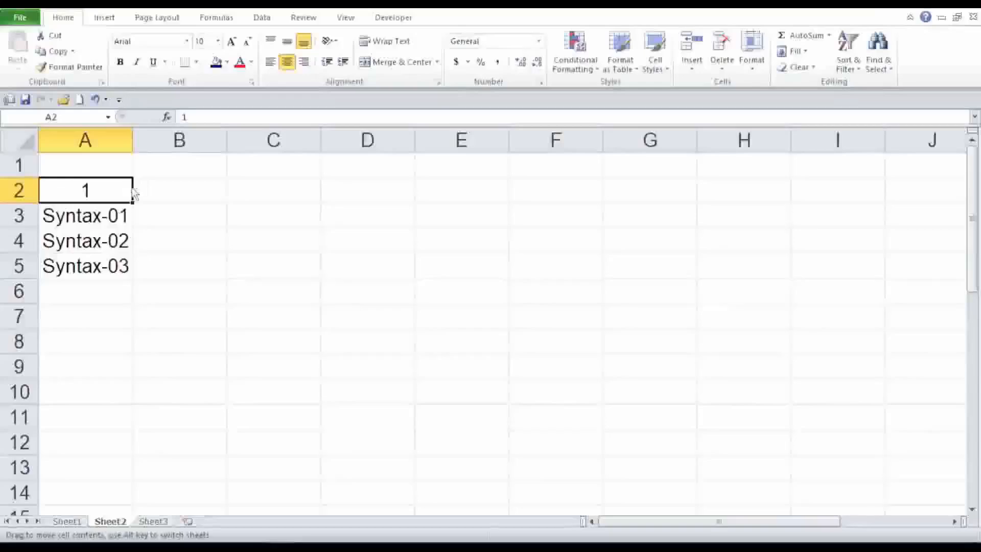
Move the 1 from cell A2 to G8, and undo the move
mouse_move(135, 193)
left_mouse_down()
mouse_move(145, 200)
mouse_move(126, 194)
left_mouse_up()
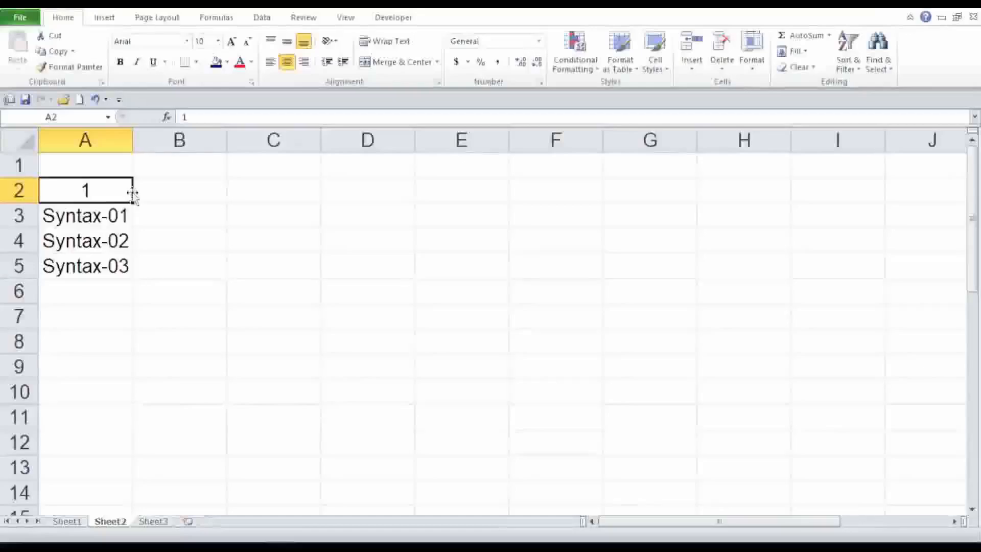
left_click_drag(133, 193, 619, 356)
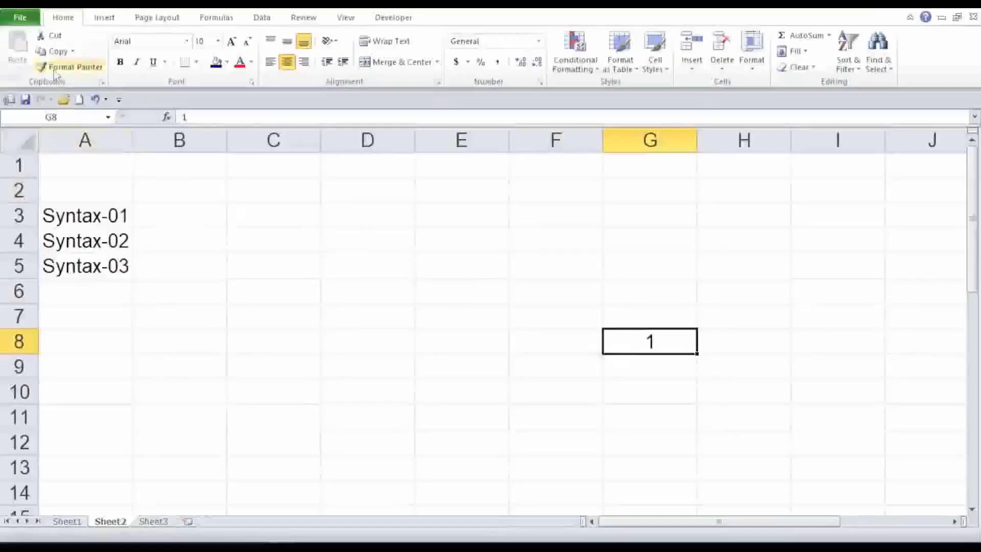
left_click(95, 100)
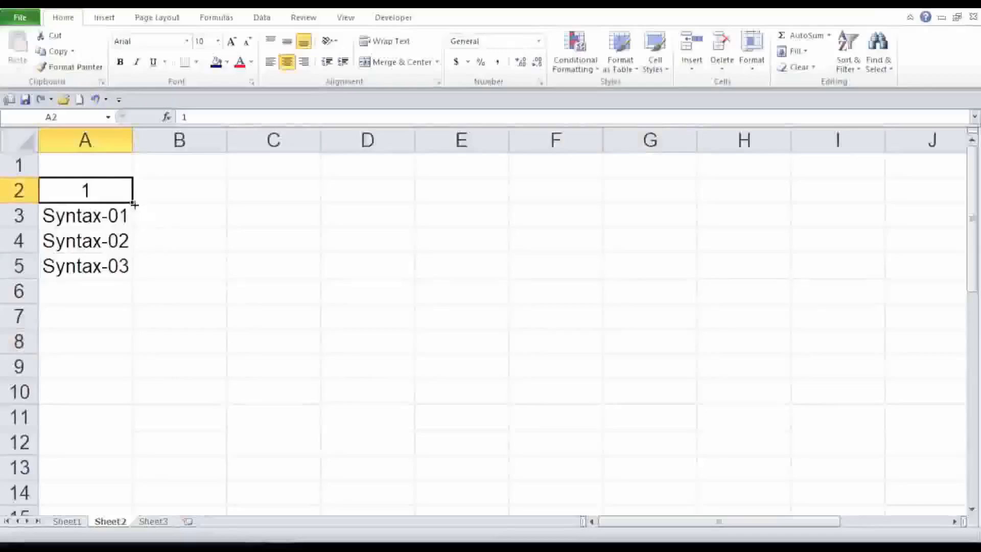
Fill the 1 from cell A2 across row 2 to I2, and undo the fill
left_click_drag(134, 204, 848, 232)
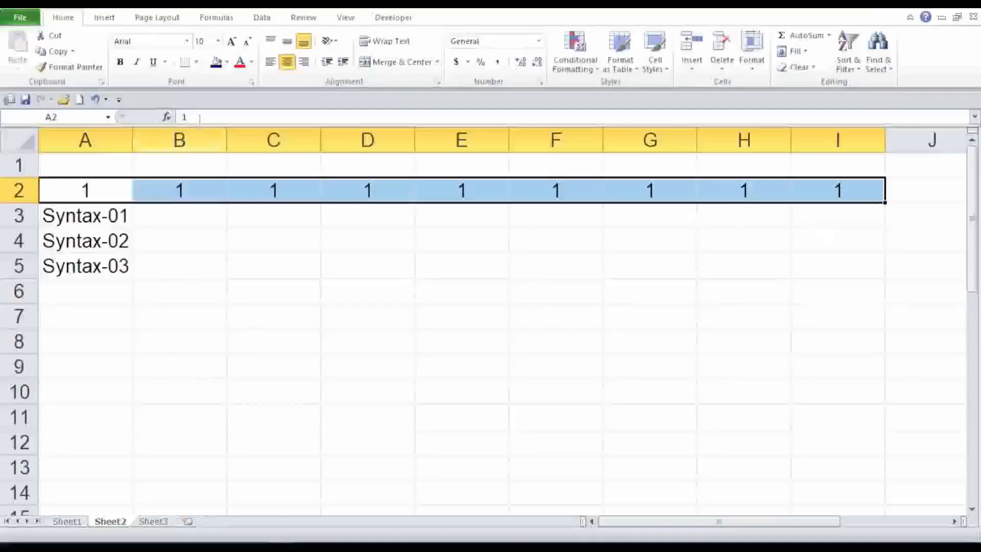
left_click(199, 282)
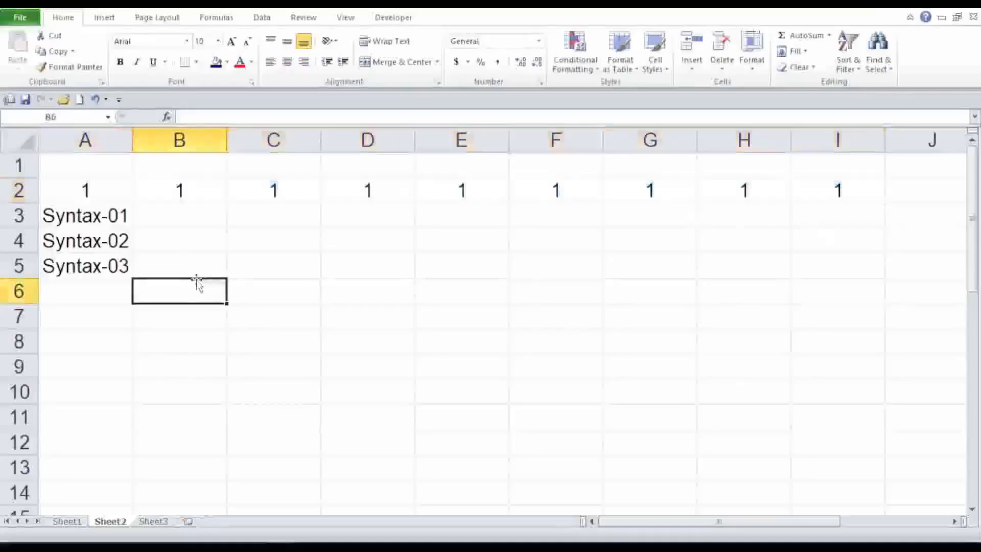
left_click(95, 99)
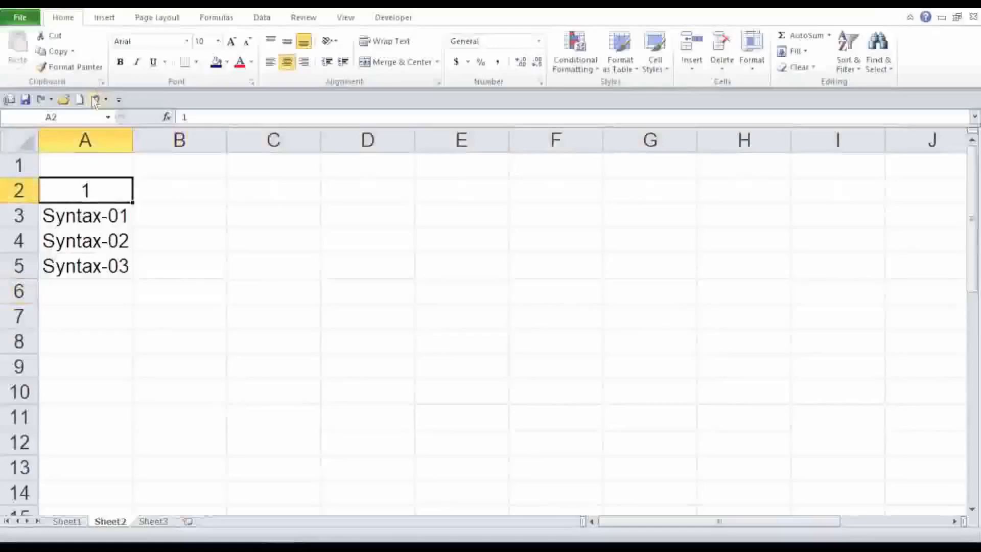
Enter 2 in B2 and extend the series from A2:B2 across row 2 to 10 in J2
left_click(180, 197)
left_click(104, 195)
left_click(178, 188)
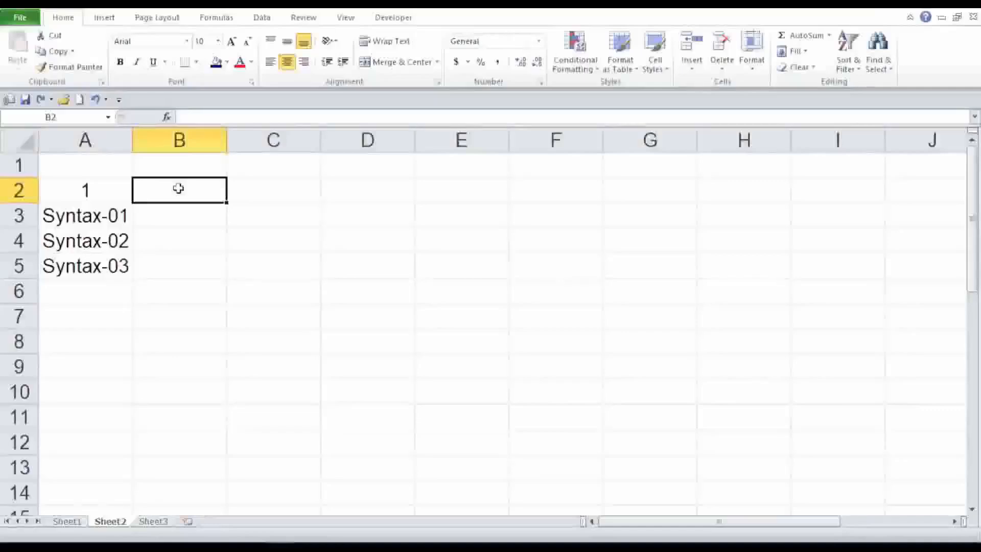
type("2")
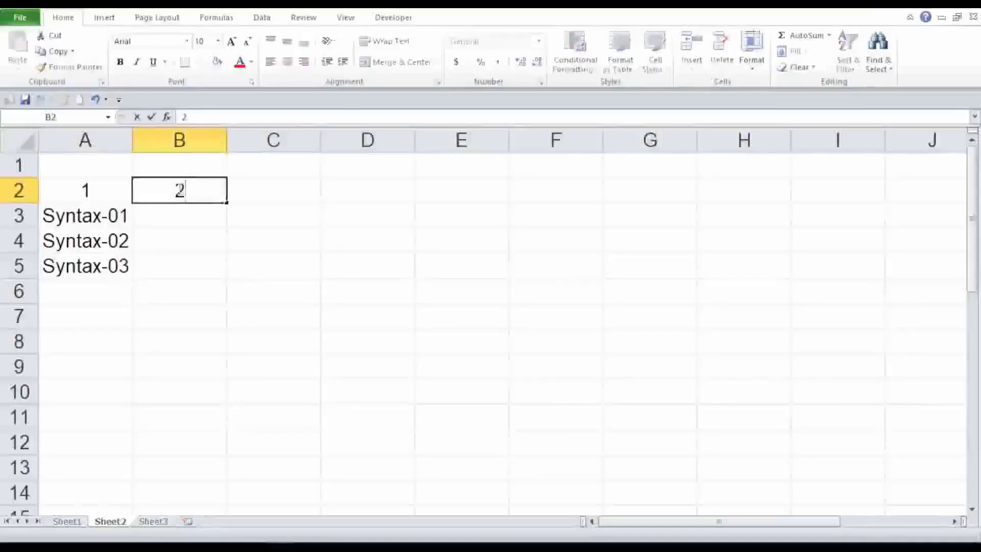
left_click(338, 261)
left_click_drag(102, 190, 926, 207)
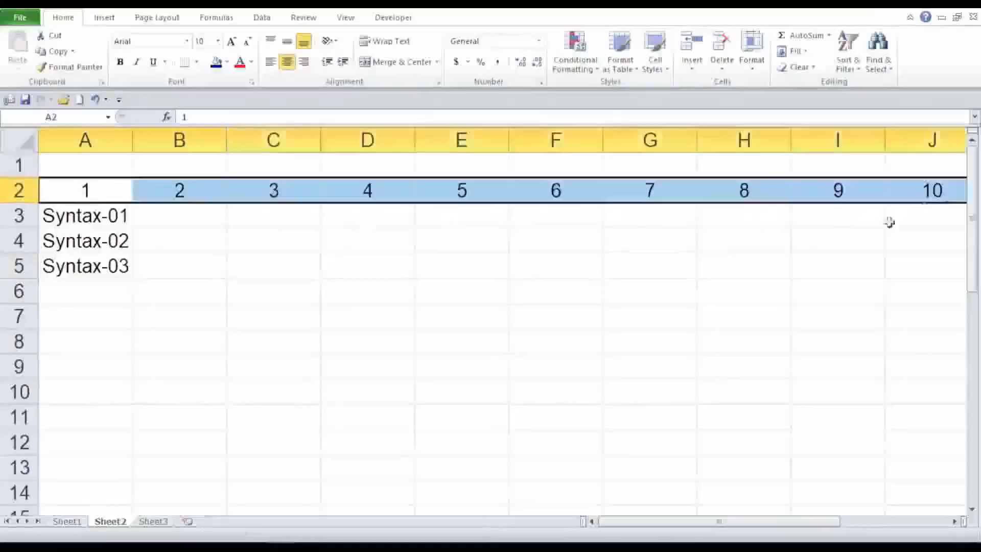
left_click(338, 348)
Examine the AVERAGE formula shown under the SYNTEX TYPE-01 heading below the data
left_click(161, 219)
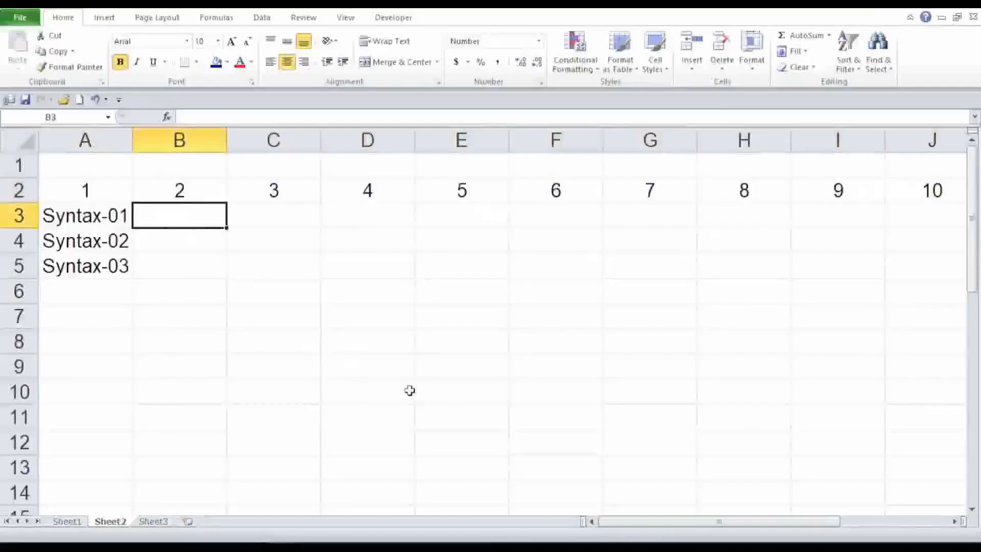
scroll(409, 391, "down", 1)
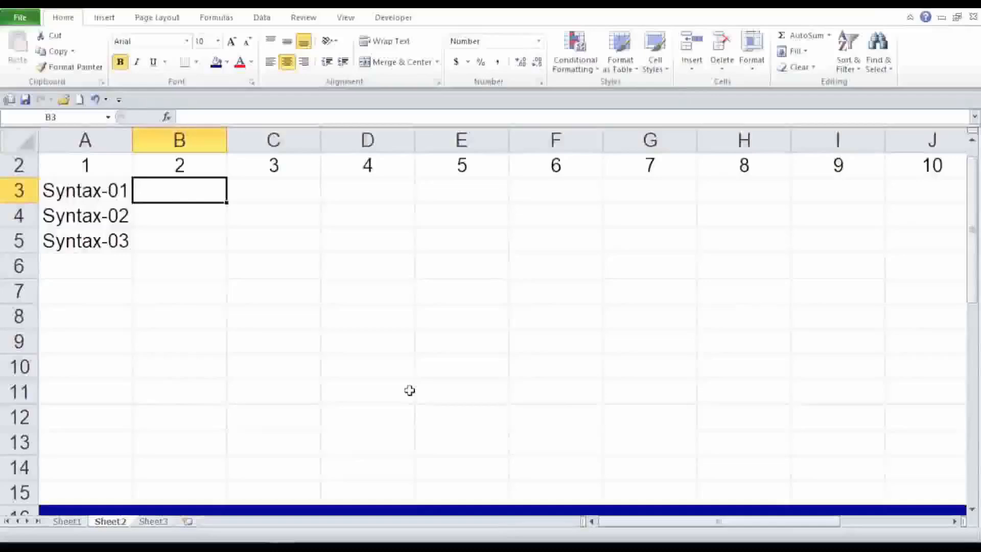
scroll(409, 391, "down", 4)
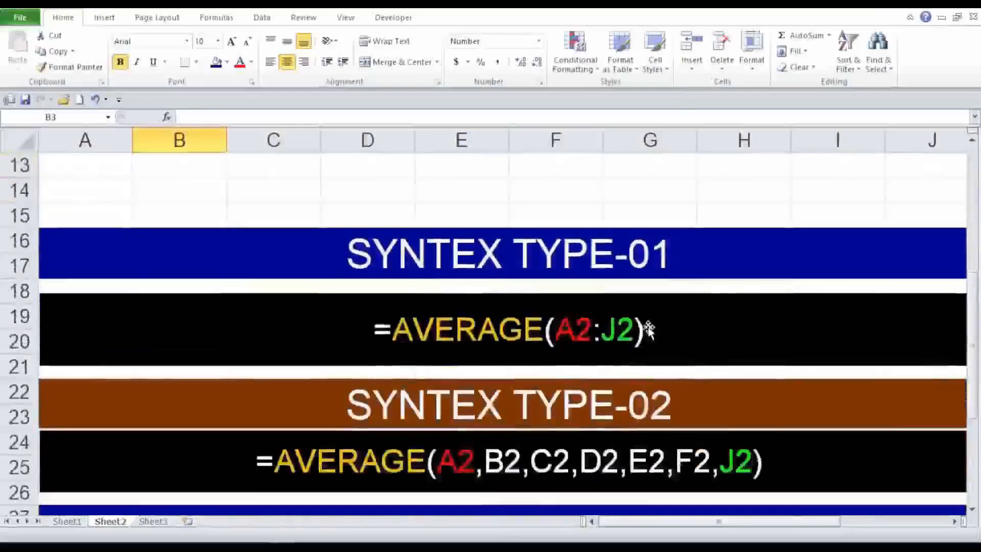
left_click_drag(643, 328, 392, 329)
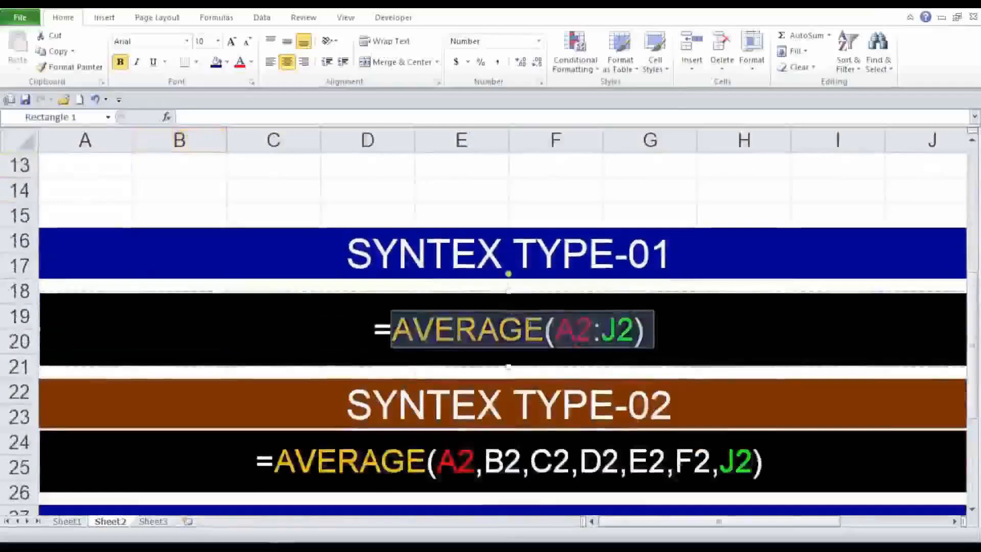
left_click(445, 325)
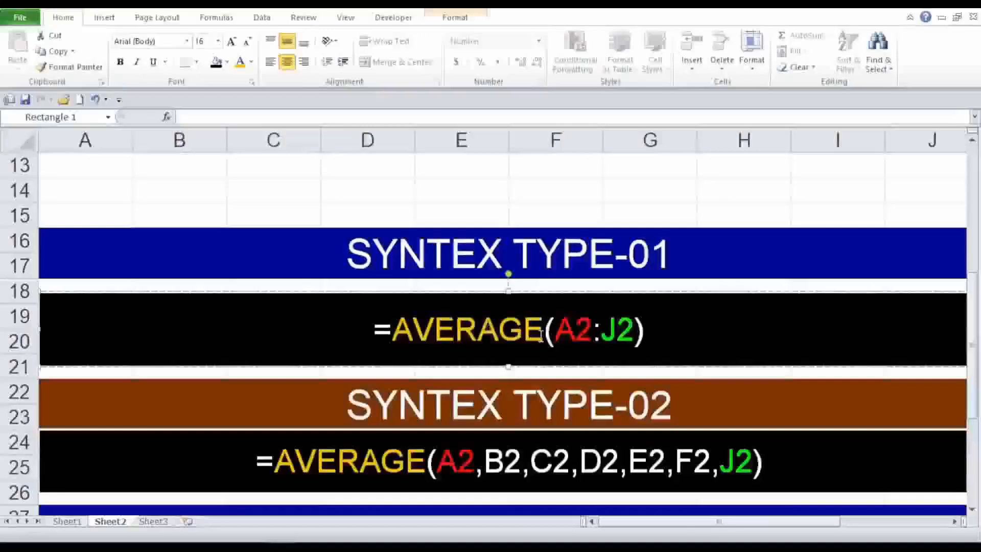
left_click(212, 181)
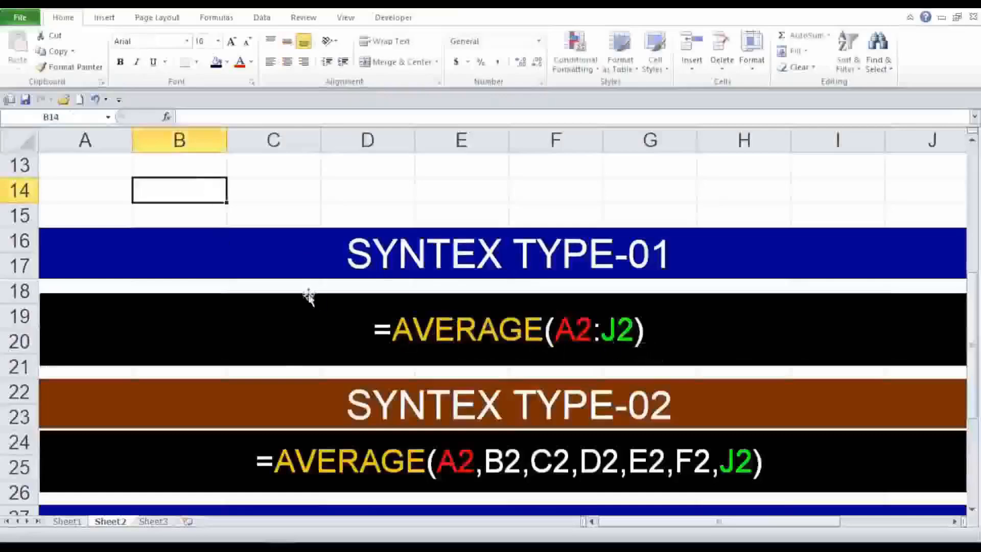
scroll(307, 296, "up", 4)
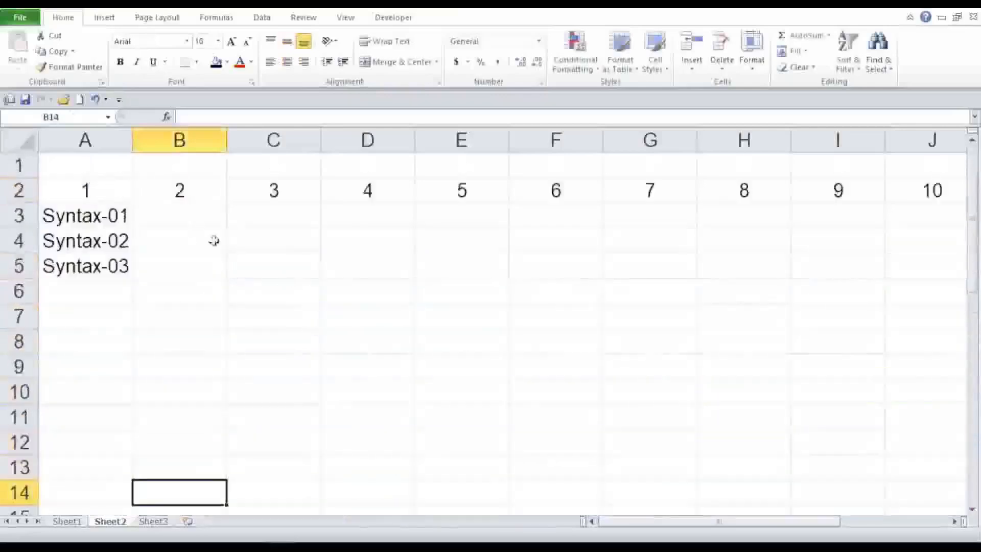
Enter the formula =AVERAGE(A2:J2) in cell B3, beside Syntax-01
left_click(190, 221)
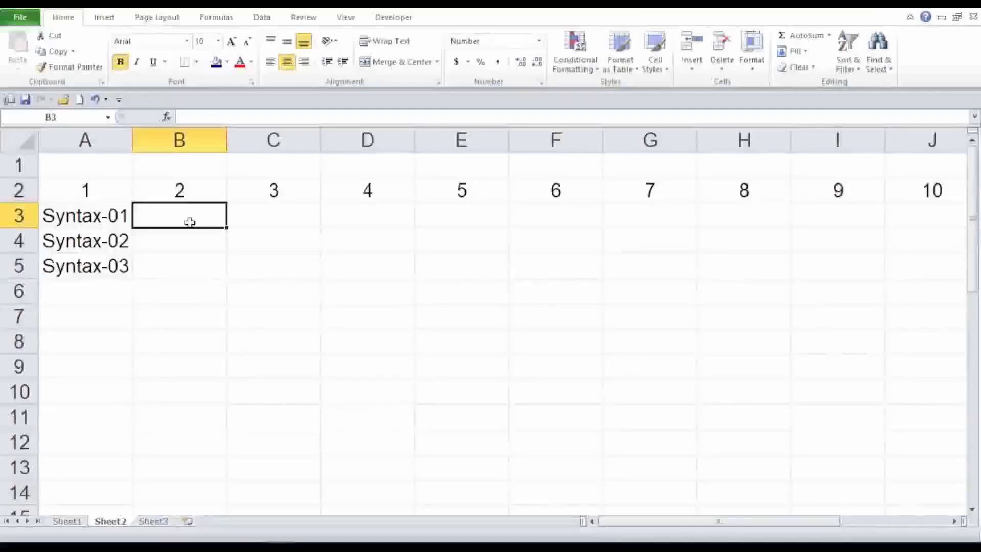
type("=")
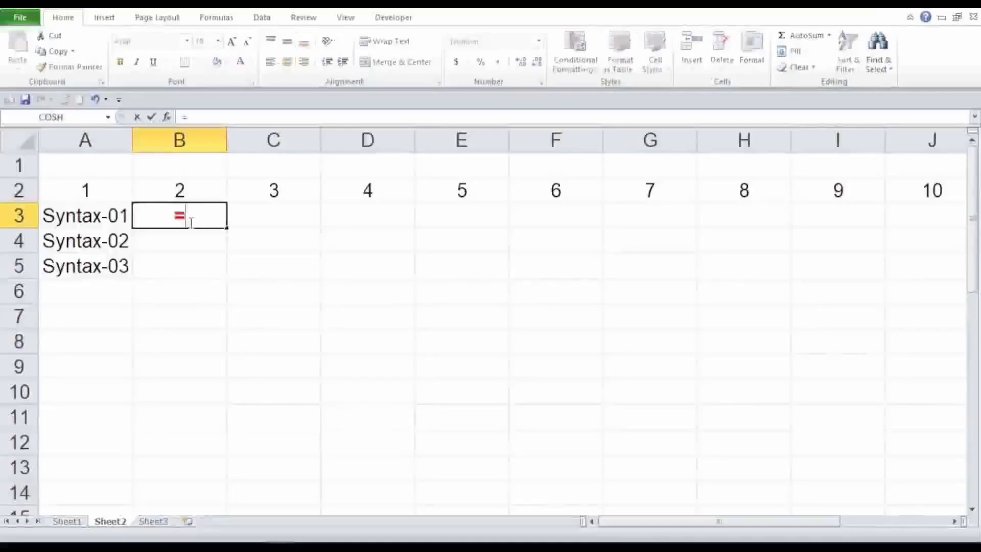
type("av")
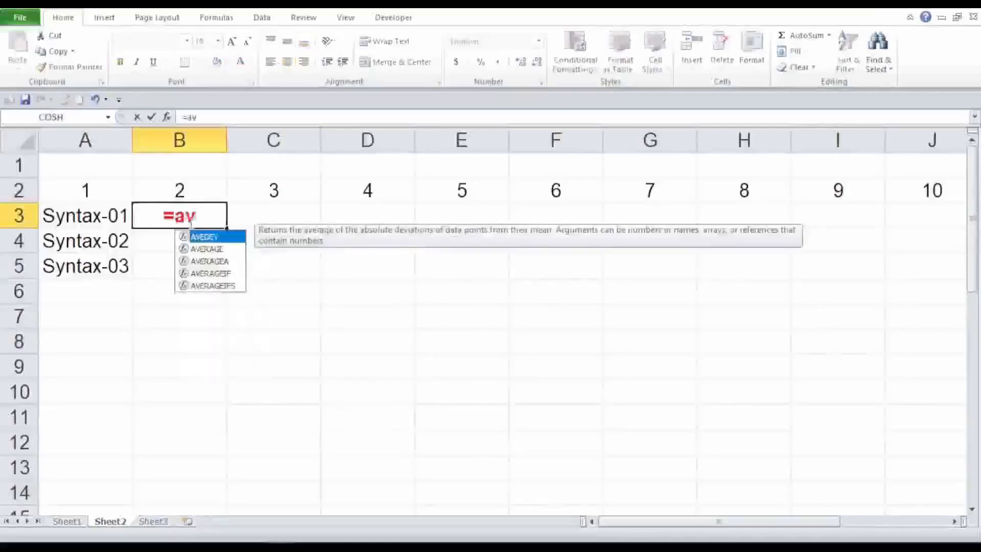
double_click(210, 249)
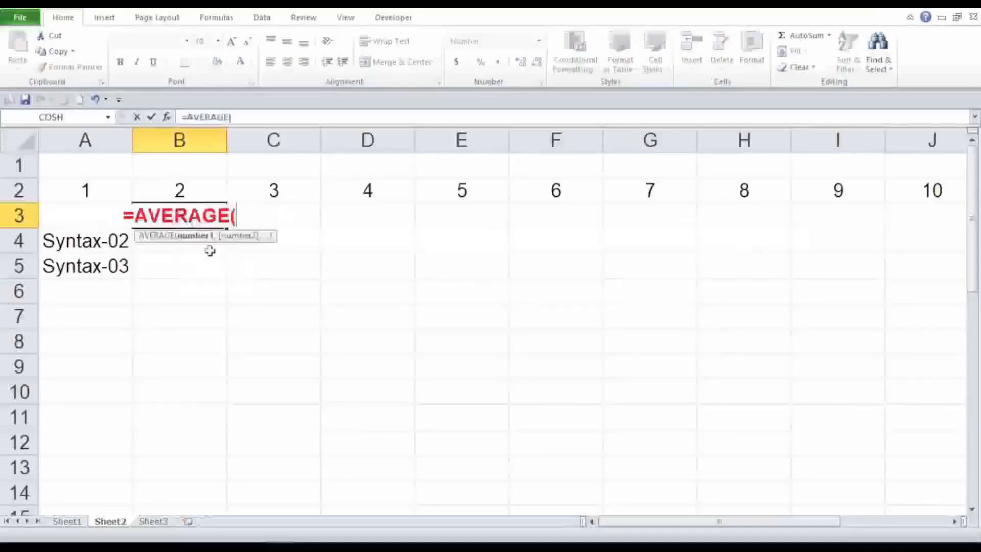
left_click_drag(88, 190, 928, 182)
type(")")
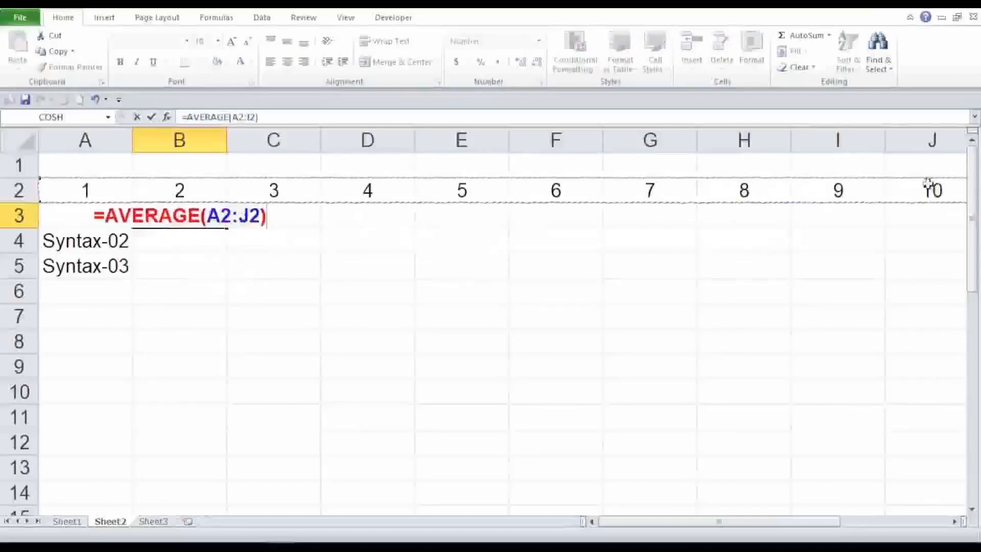
key("Return")
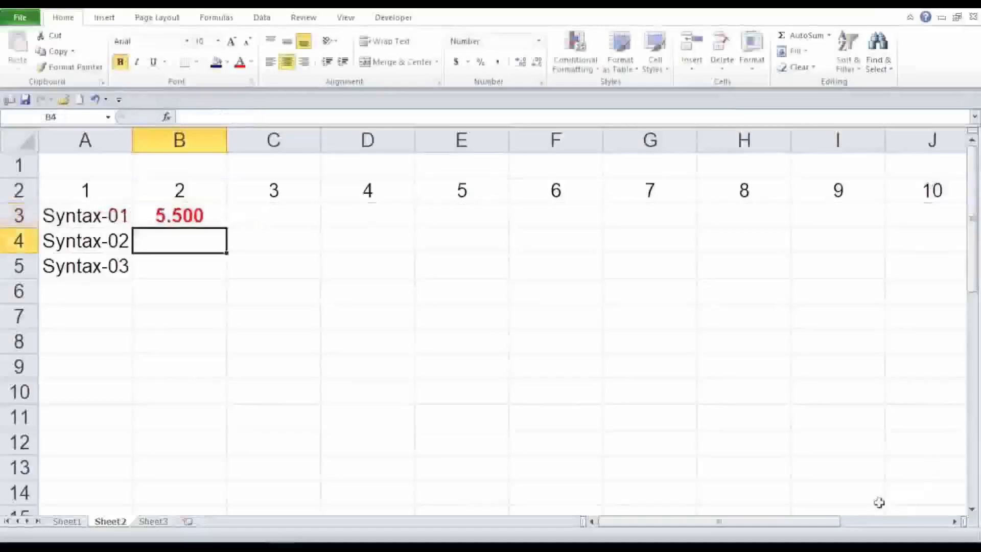
Examine the SYNTEX TYPE-02 formula and compare its comma-separated cell references with the range in SYNTEX TYPE-01
scroll(419, 265, "down", 3)
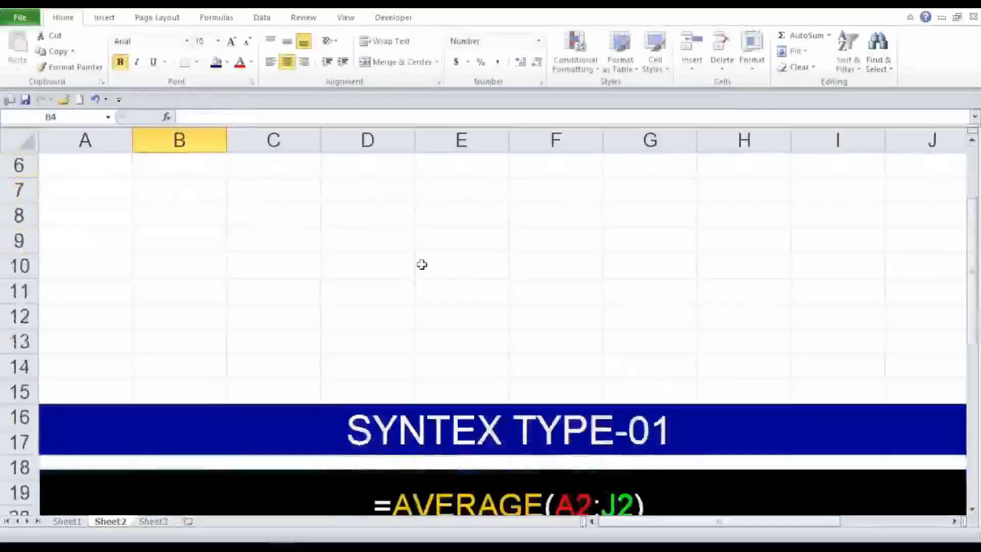
scroll(418, 264, "down", 2)
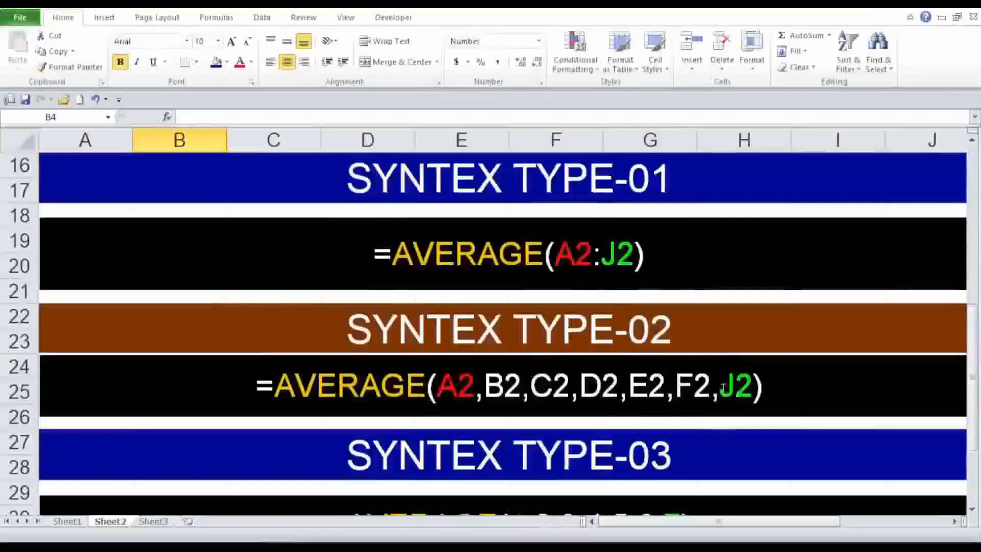
scroll(397, 372, "up", 1)
scroll(397, 368, "down", 1)
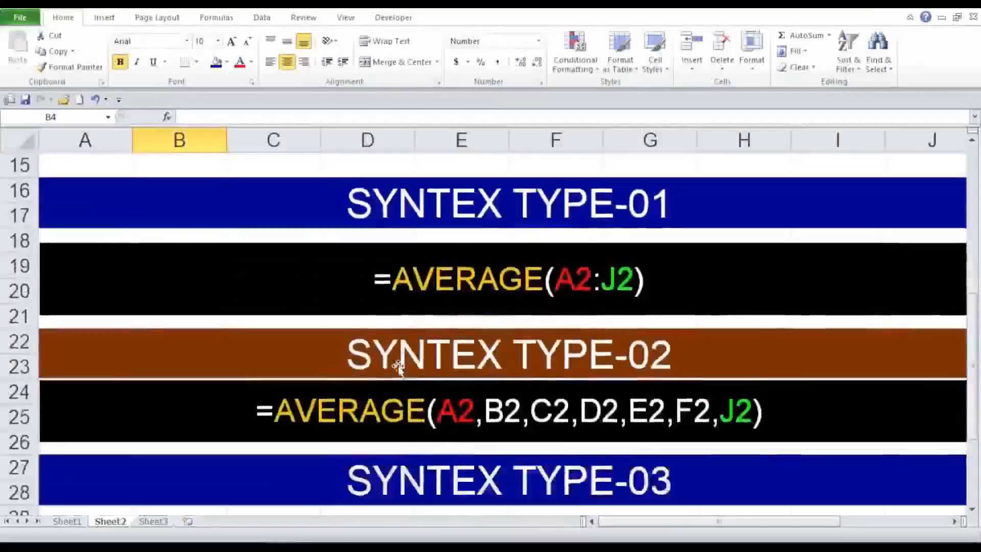
scroll(397, 366, "up", 5)
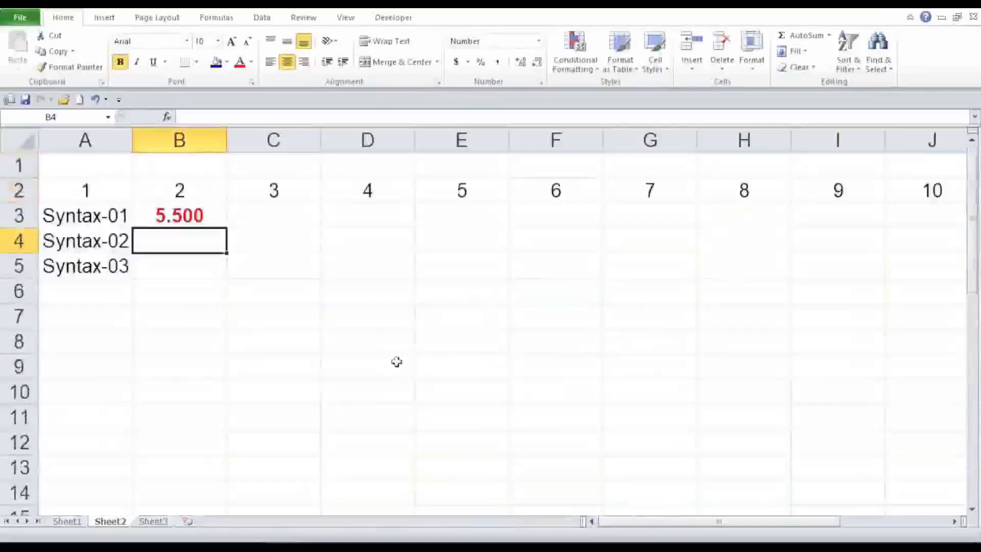
scroll(442, 361, "down", 3)
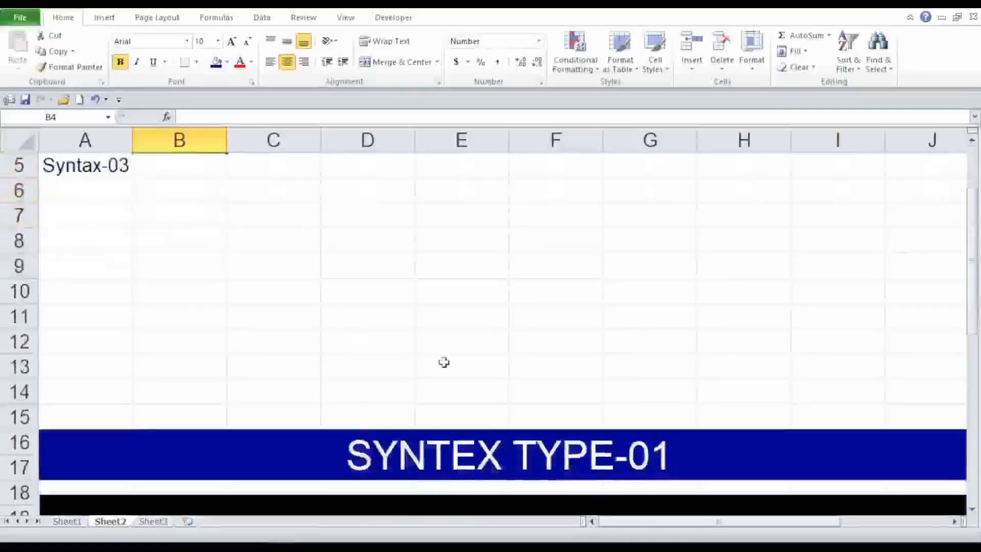
scroll(443, 362, "down", 1)
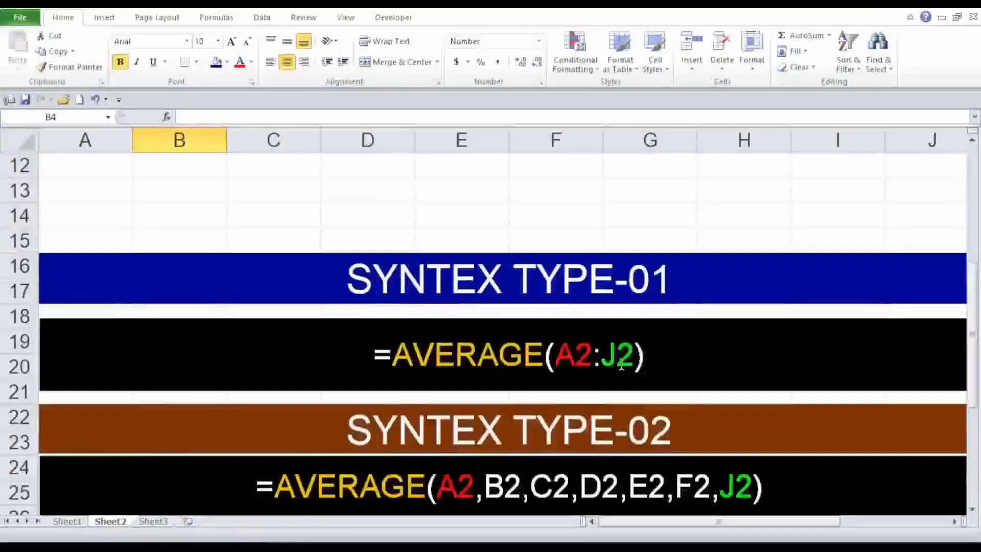
scroll(621, 363, "down", 1)
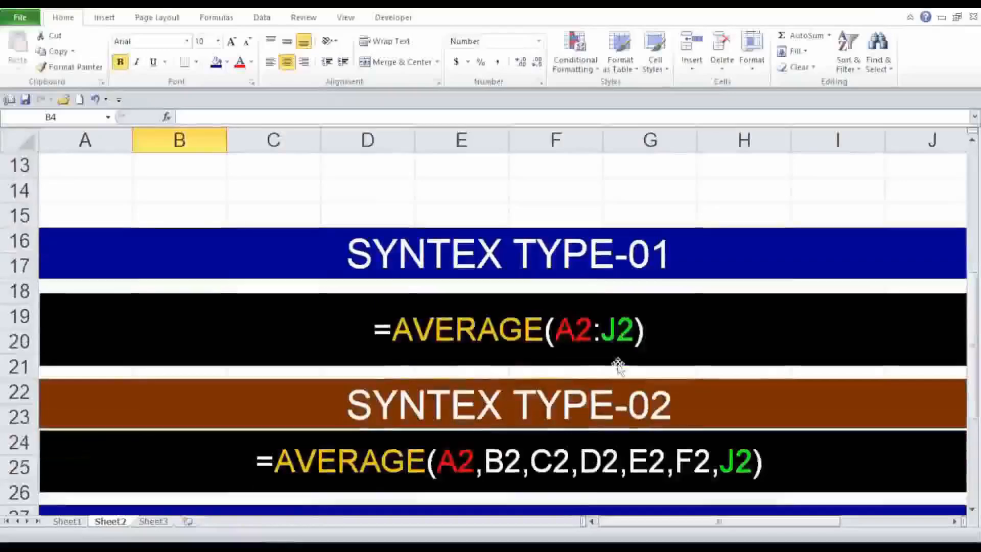
scroll(619, 363, "up", 2)
scroll(619, 364, "up", 1)
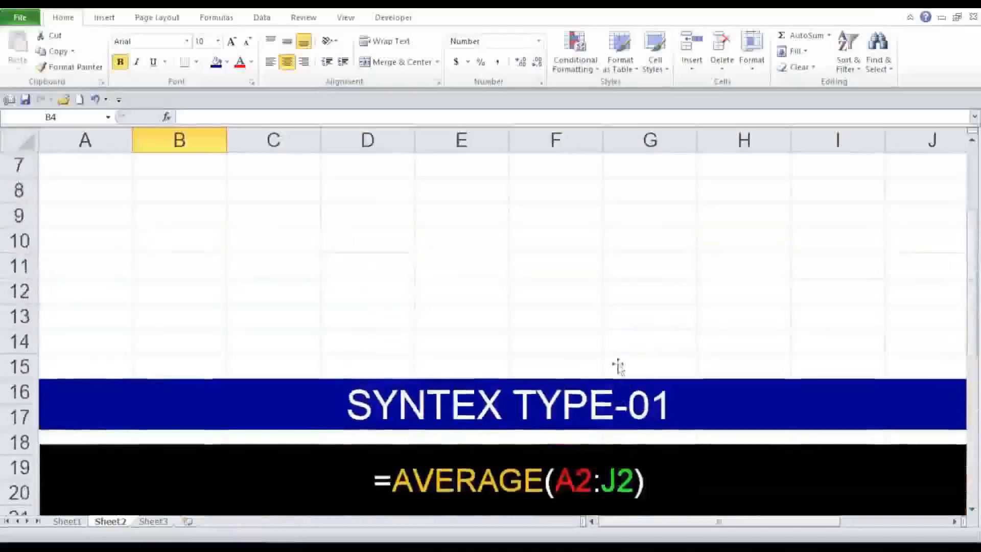
scroll(618, 366, "down", 3)
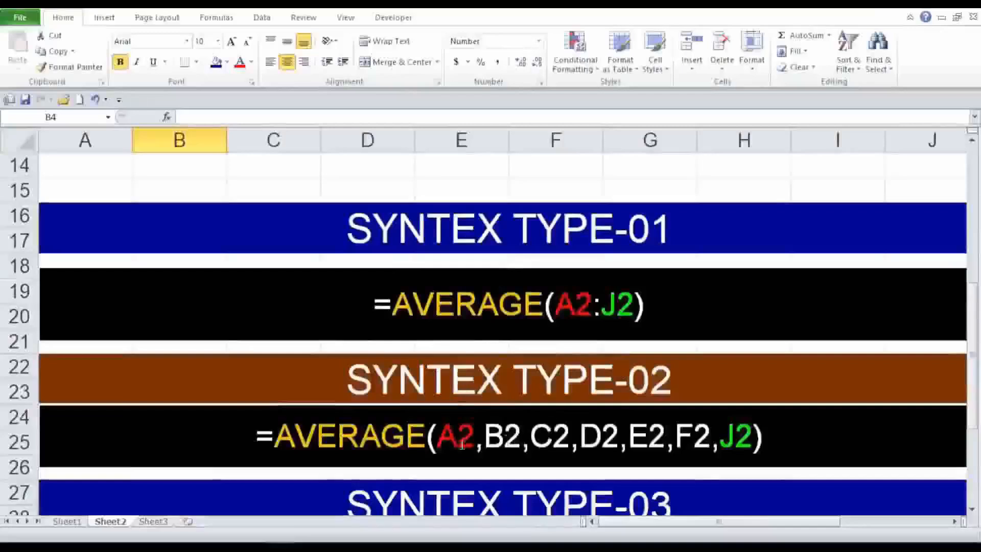
scroll(449, 442, "down", 1)
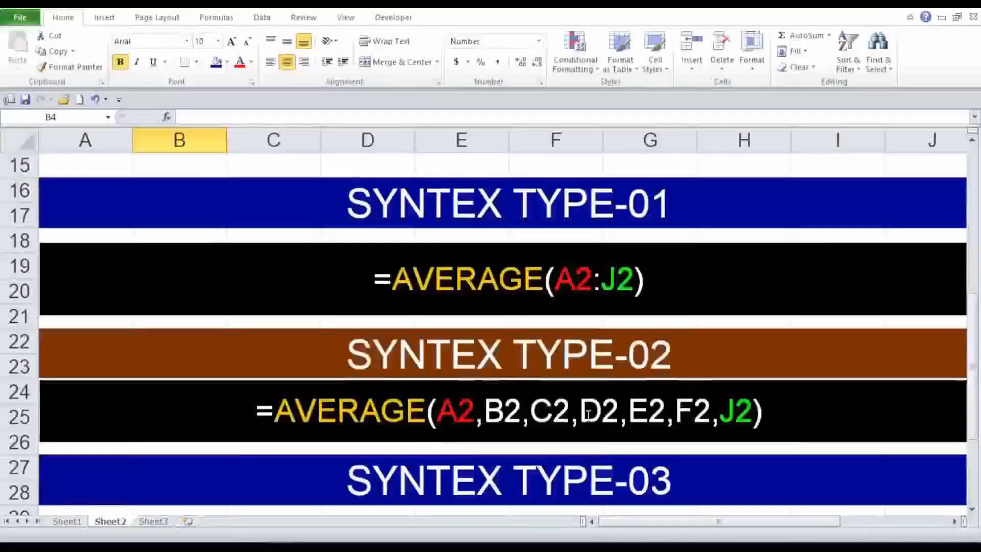
scroll(588, 414, "up", 1)
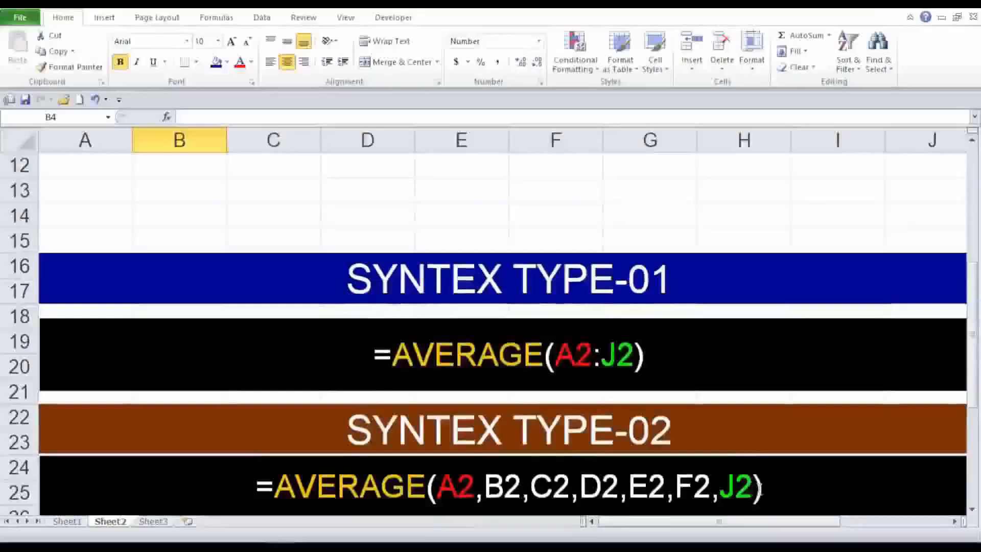
Copy the formula text =AVERAGE(A2,B2,C2,D2,E2,F2,J2) from the box under SYNTEX TYPE-02
left_click_drag(761, 490, 228, 492)
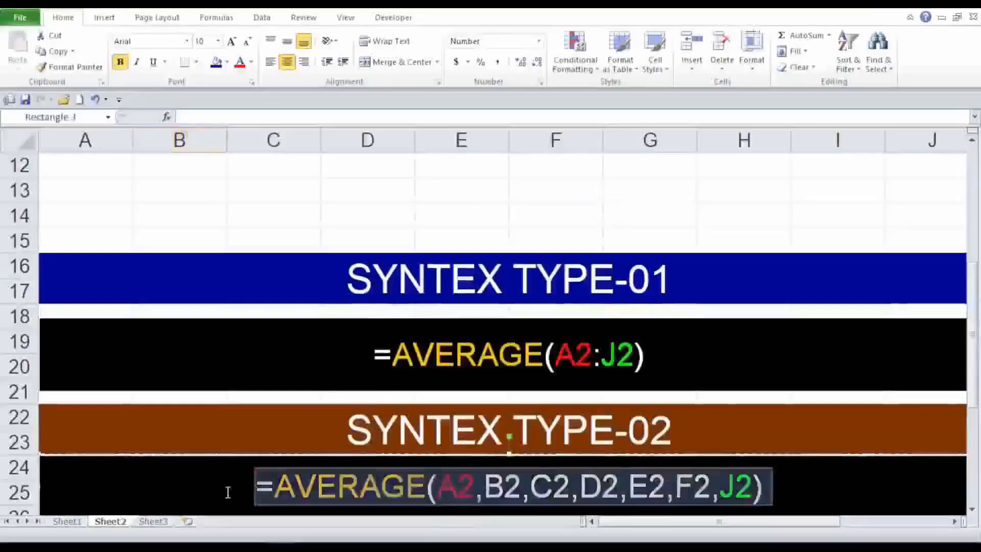
right_click(267, 490)
left_click(301, 293)
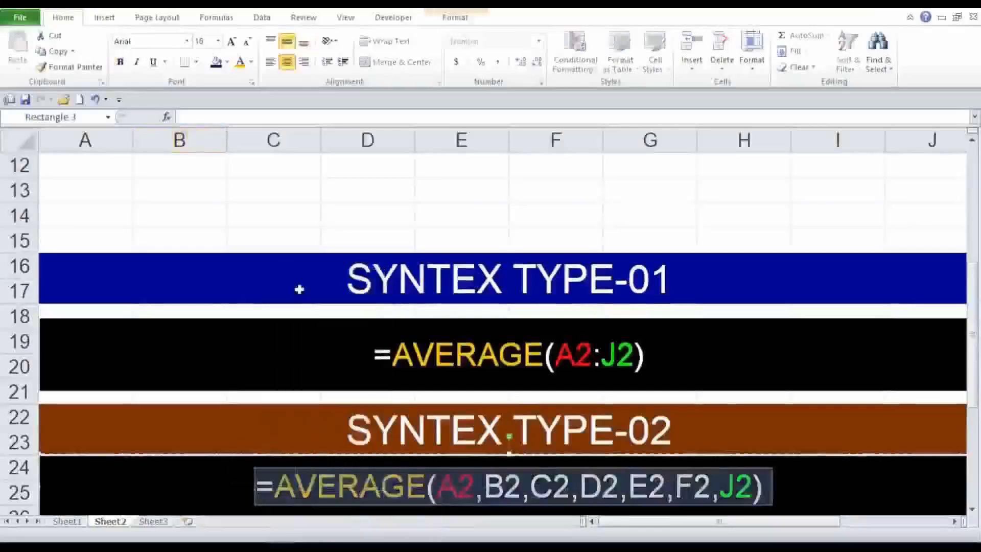
Paste the copied formula =AVERAGE(A2,B2,C2,D2,E2,F2,J2) into cell B4, beside Syntax-02
scroll(300, 286, "up", 4)
double_click(187, 246)
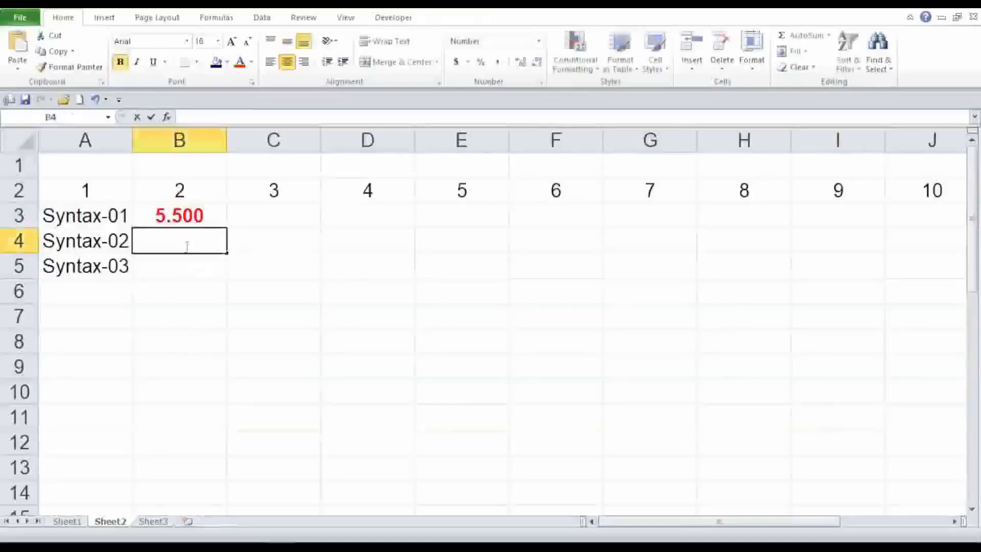
right_click(187, 247)
left_click(216, 305)
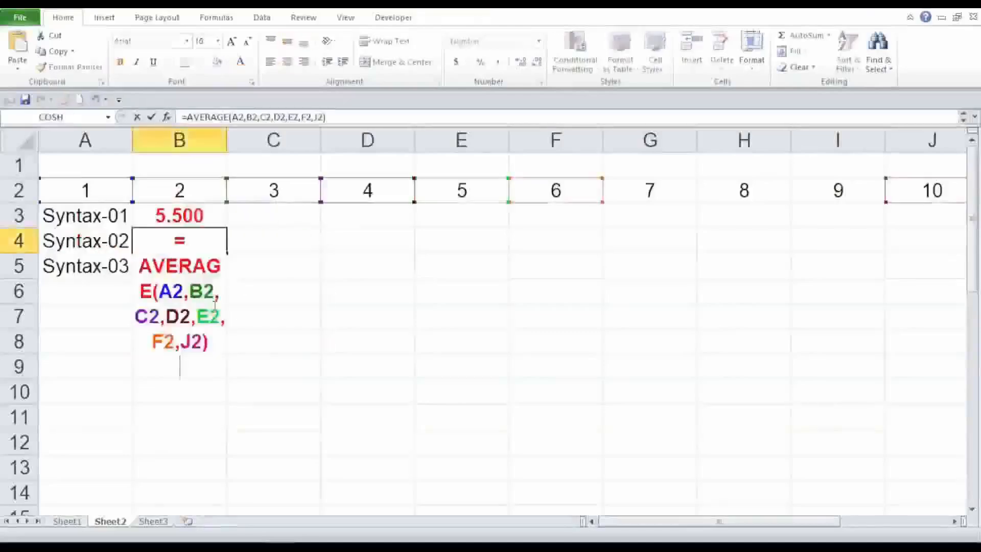
key("Return")
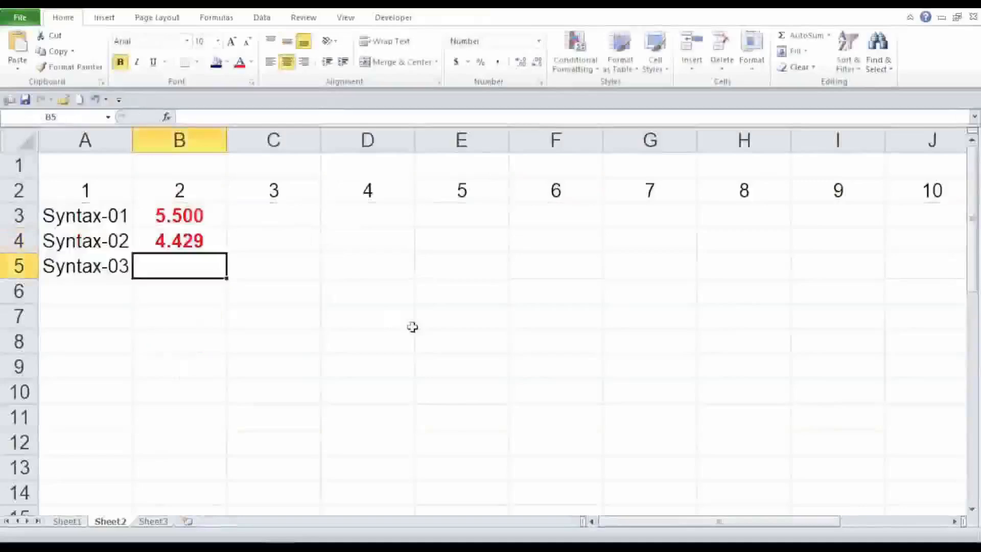
Enter the formula =Ava(1,2,3,4,5,6,7,8,9,10) in cell B5, beside Syntax-03
double_click(178, 269)
type("=")
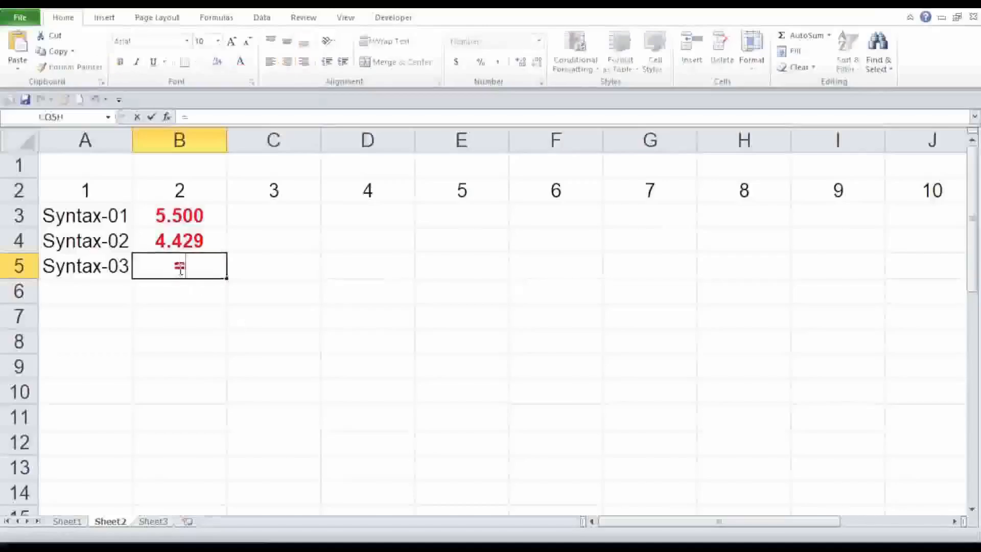
type("Ava")
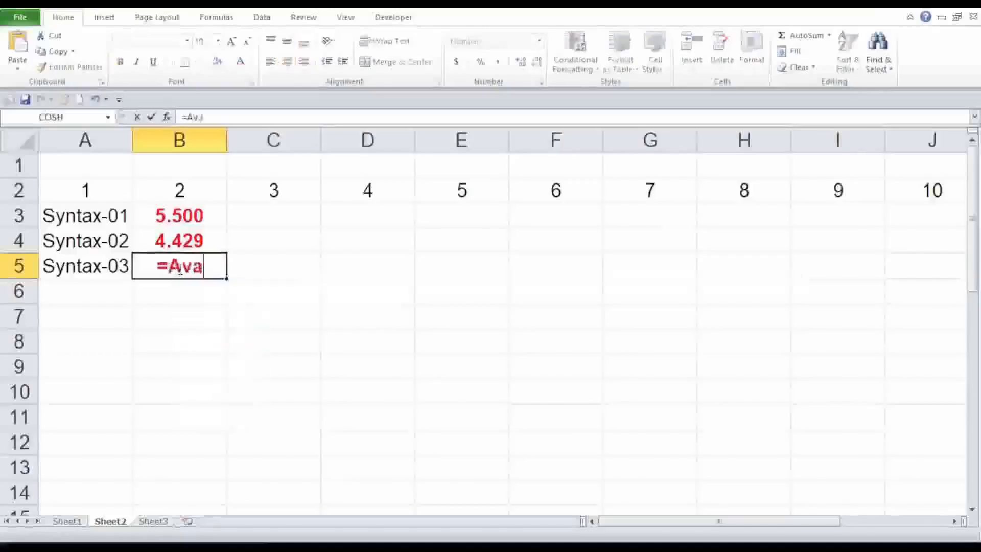
type("(")
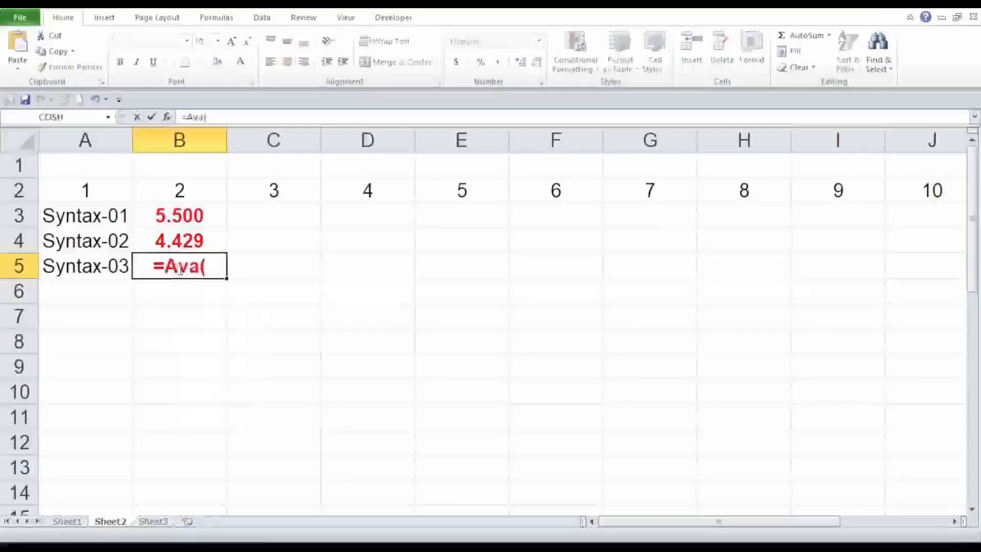
type("1,")
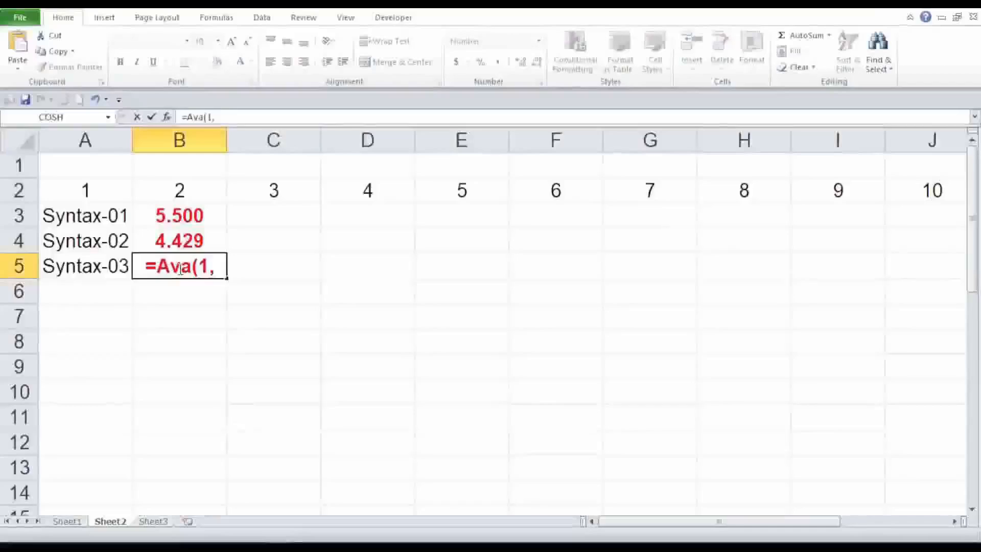
type("2,3")
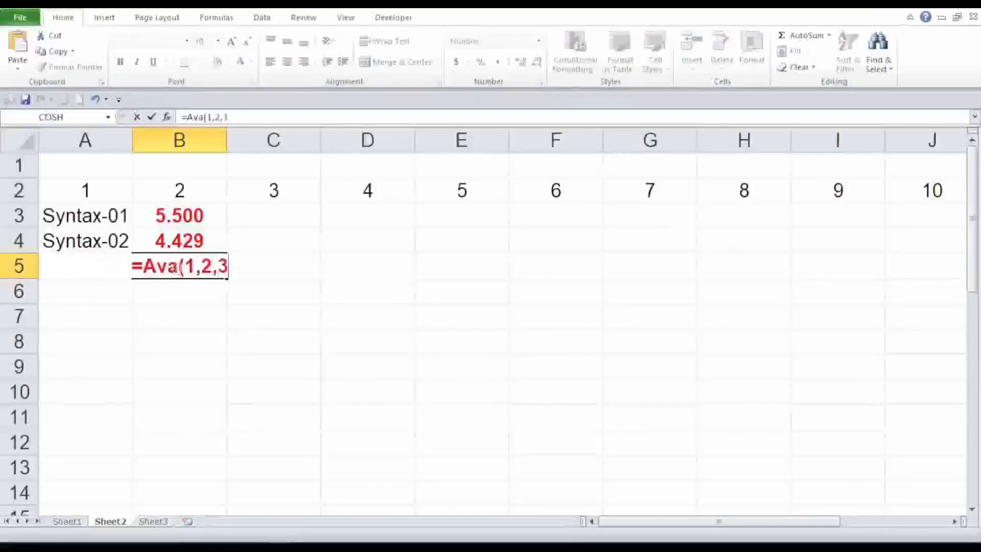
type(",4,5")
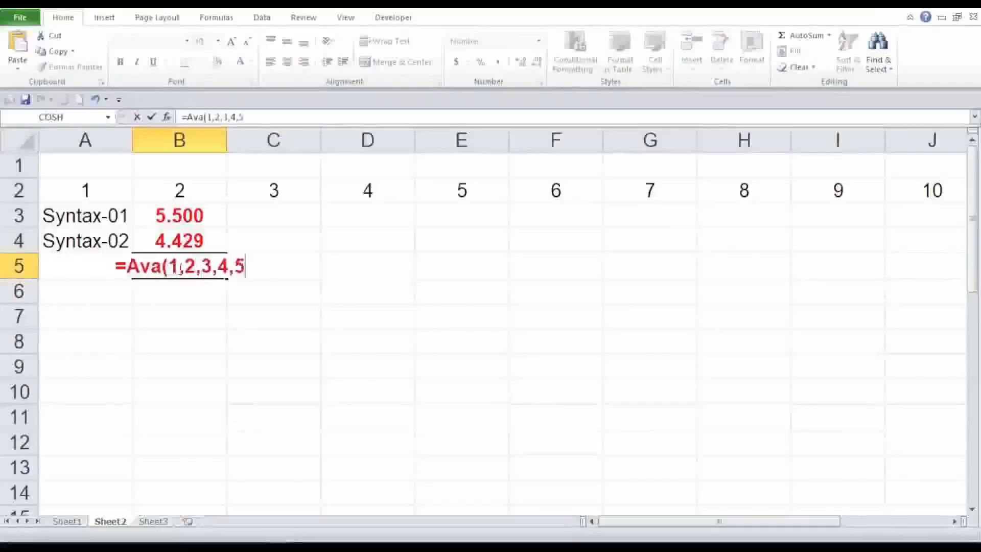
type(",6,7")
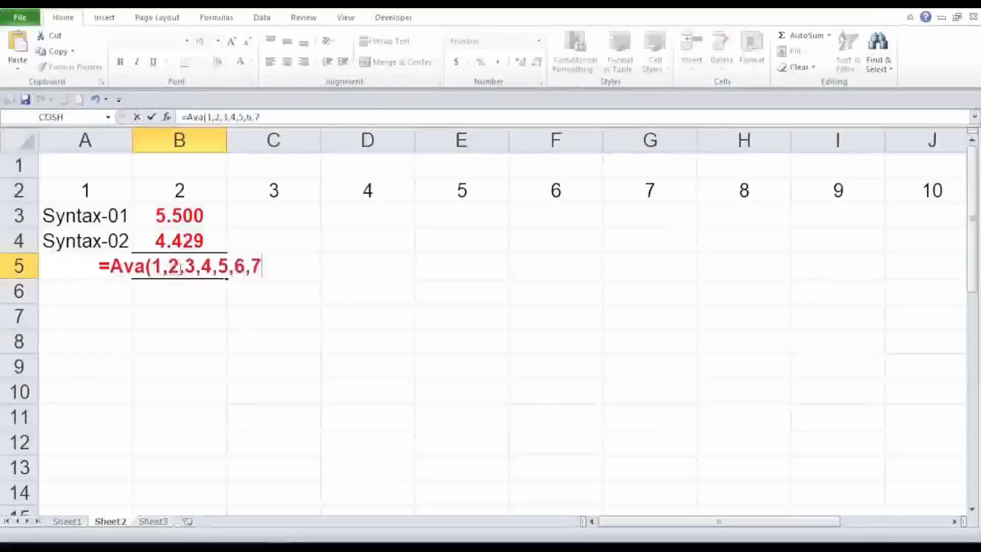
type(",8,")
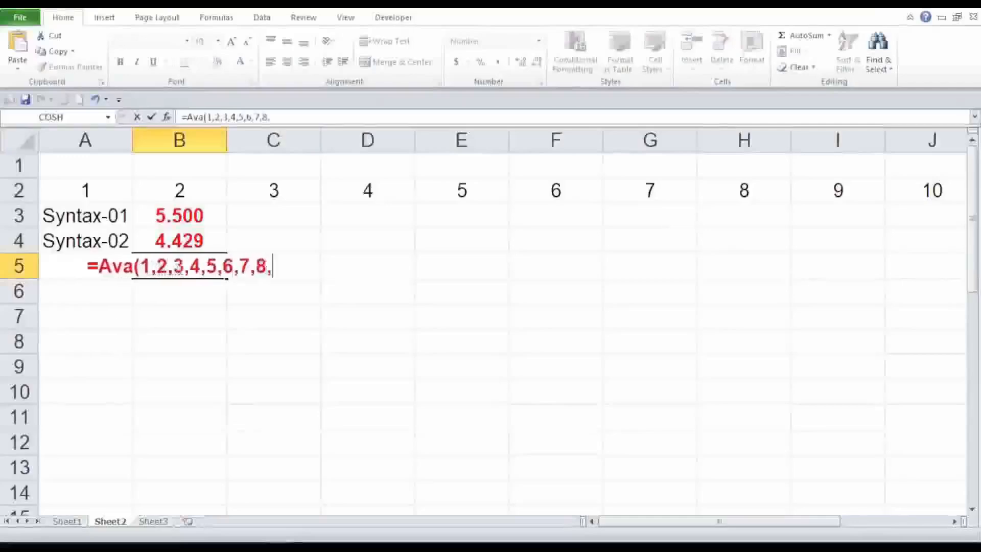
type("9,10)")
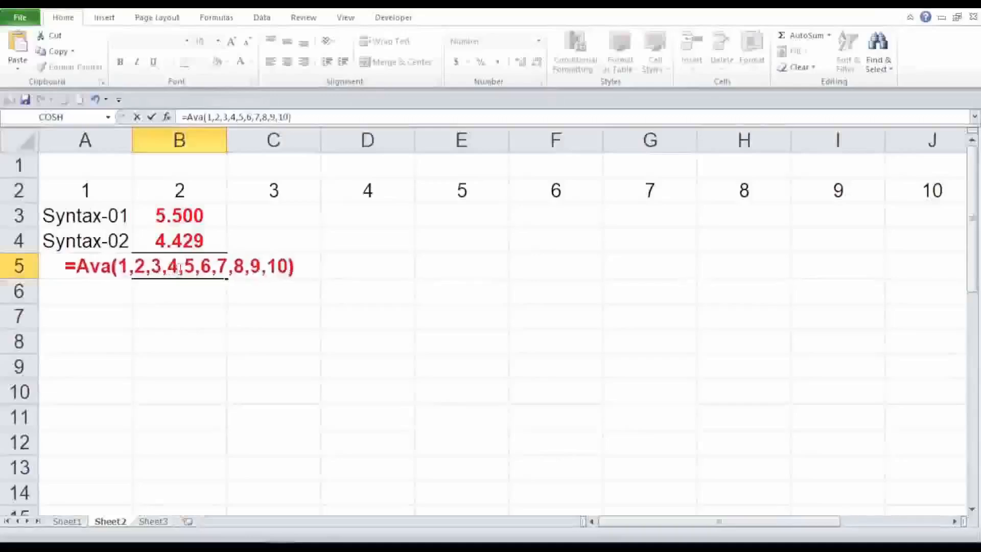
key("Return")
Replace the function name Ava with AVERAGE in the formula in cell B5
left_click(178, 267)
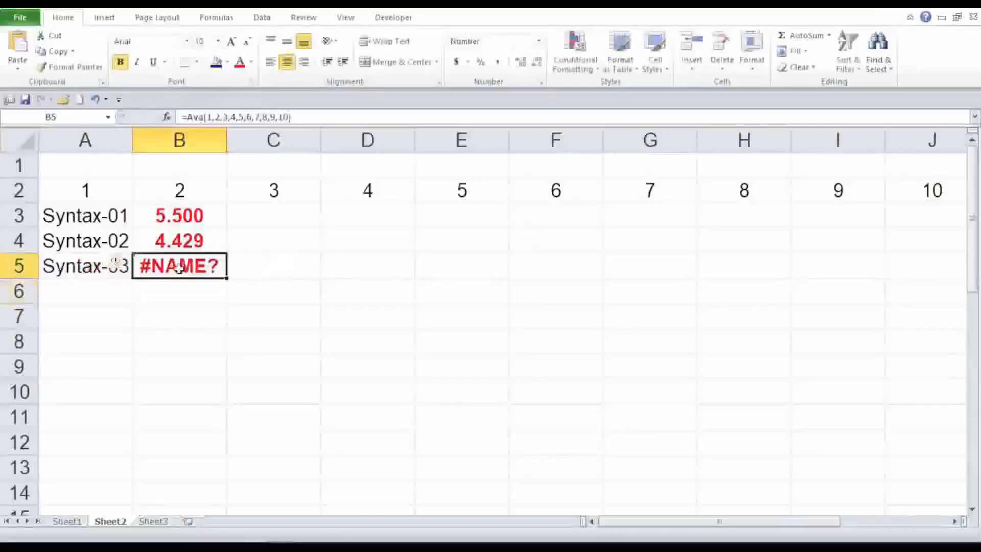
left_click_drag(203, 117, 188, 117)
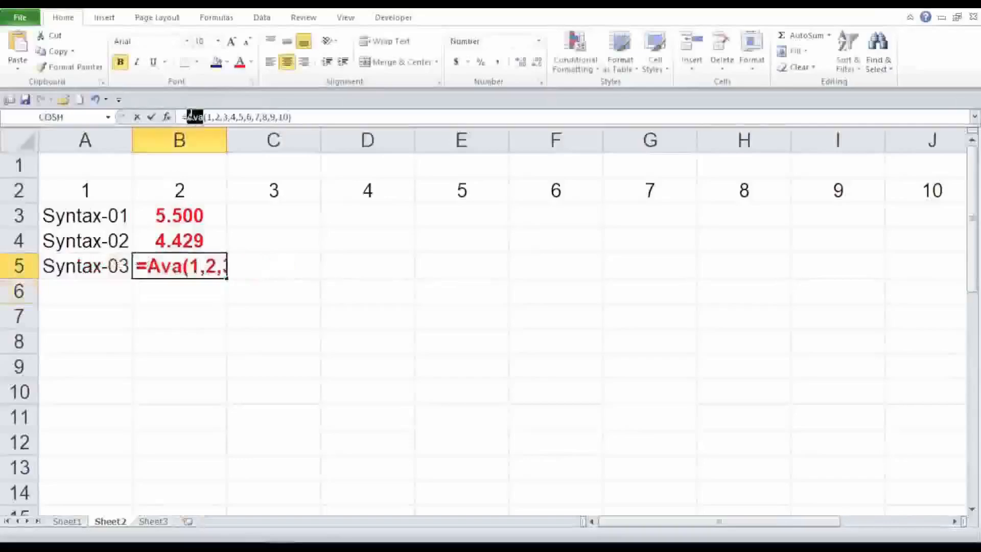
type("A")
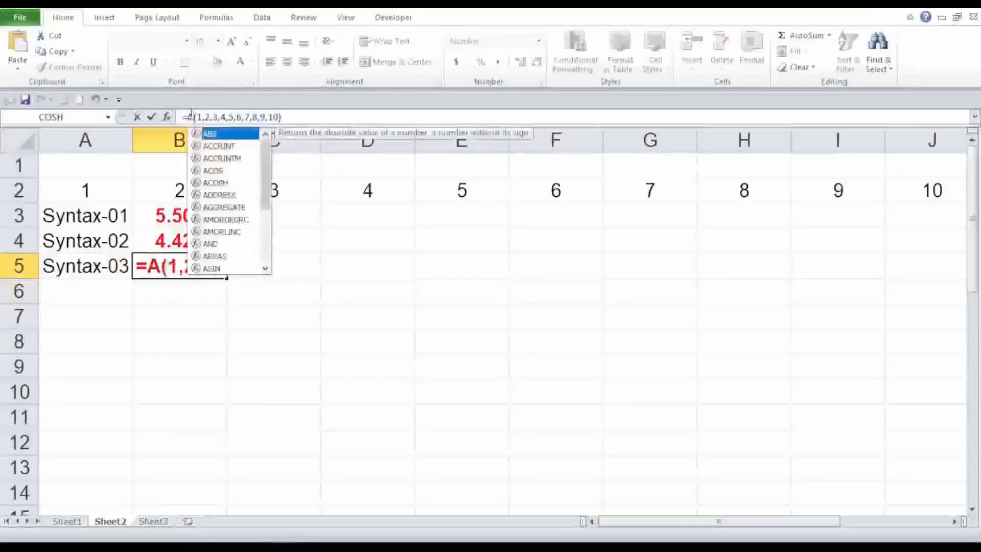
type("v")
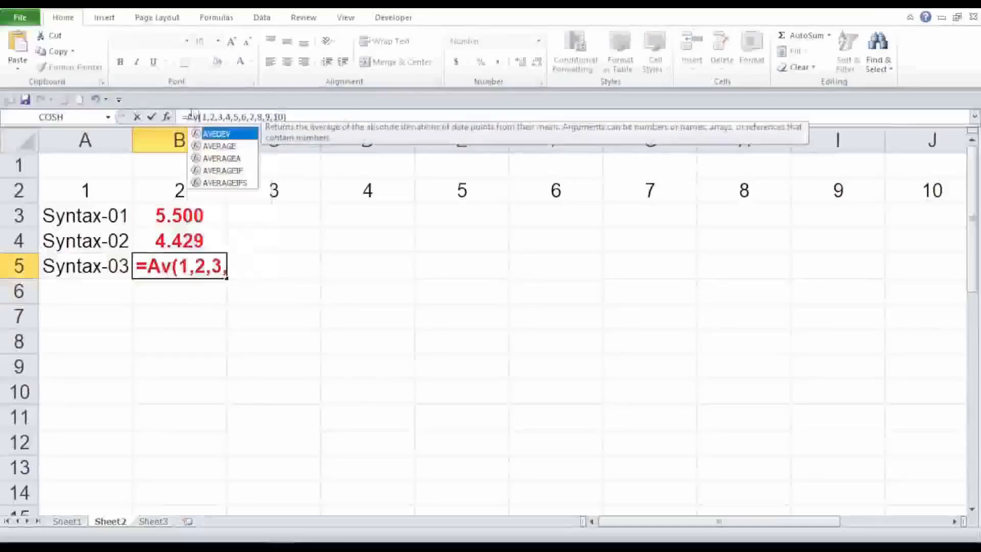
double_click(220, 146)
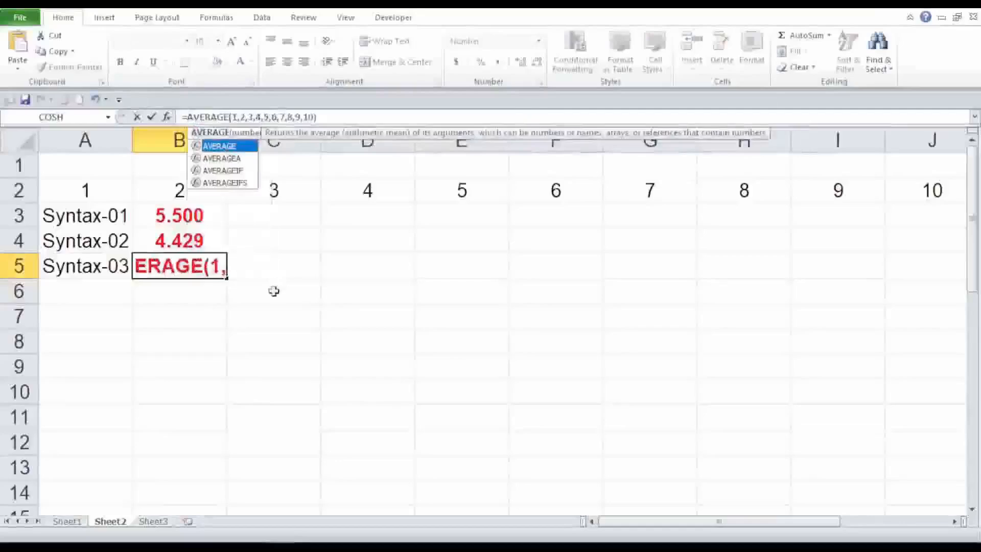
key("Return")
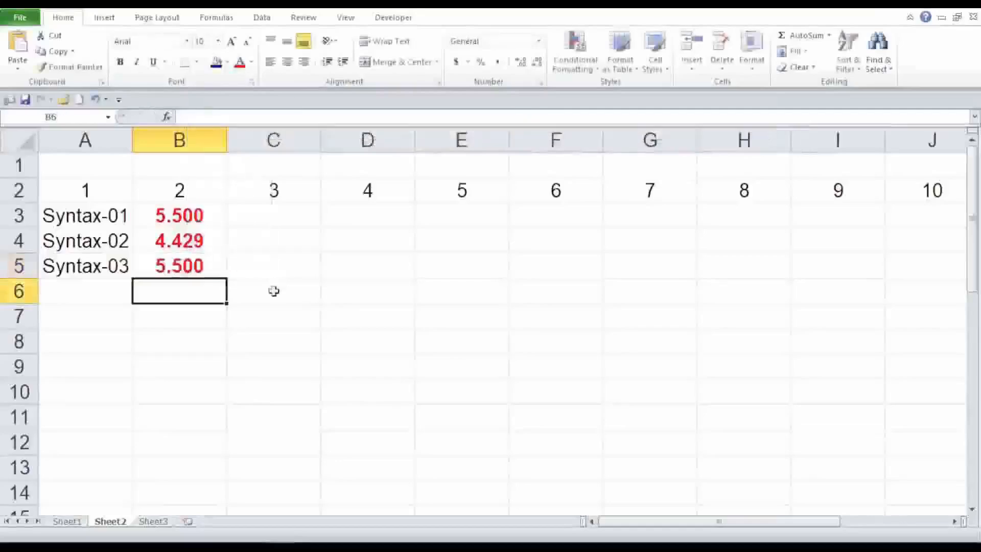
Change cell D2 to 10 to test how the three averages react, and undo the change
left_click(371, 178)
type("10")
key("Return")
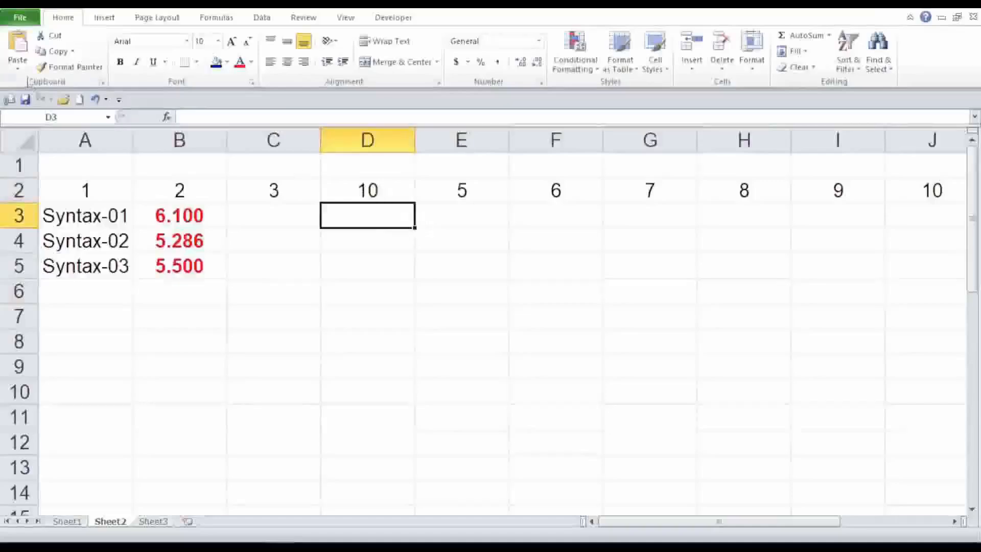
left_click(94, 98)
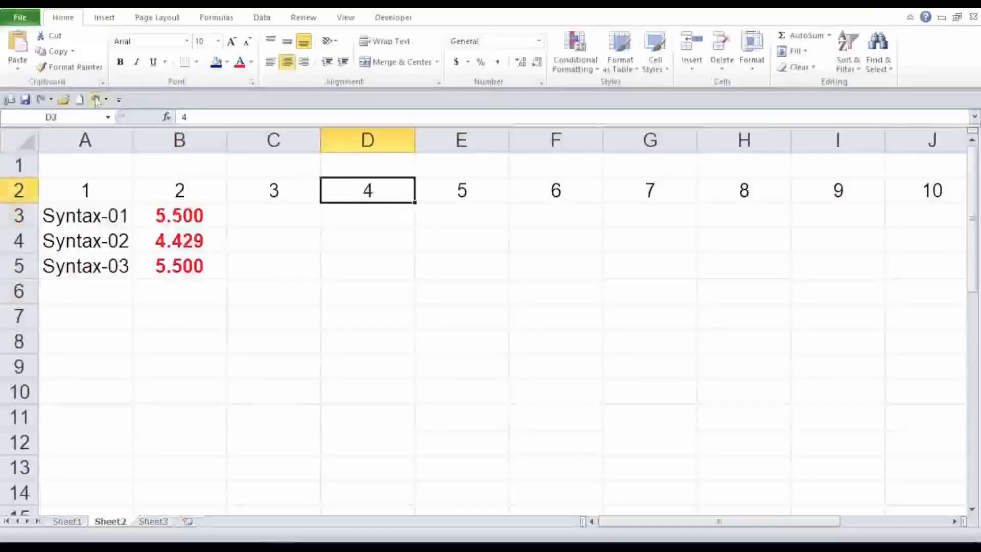
left_click(375, 408)
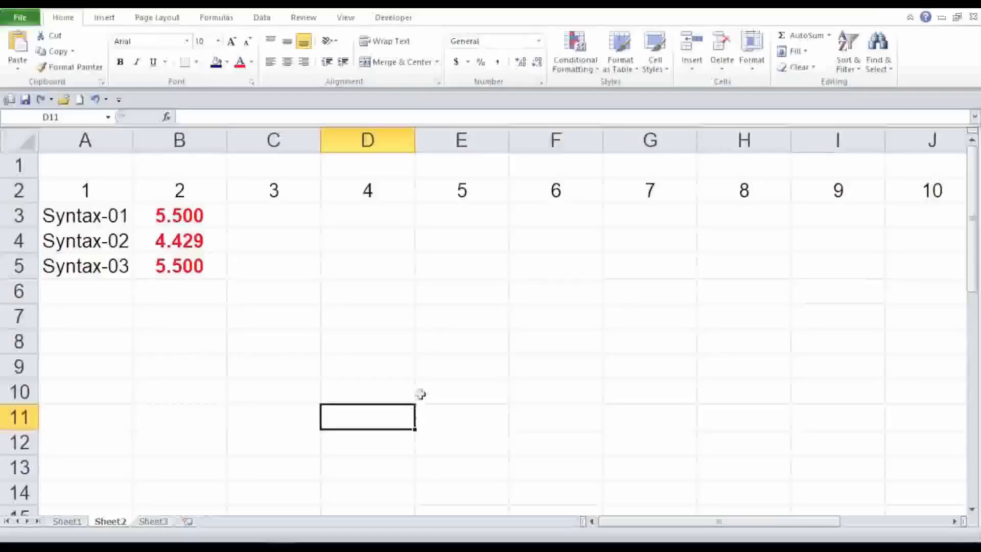
Review the SYNTEX TYPE-01, TYPE-02 and TYPE-03 formula panels below the data
left_click(401, 273)
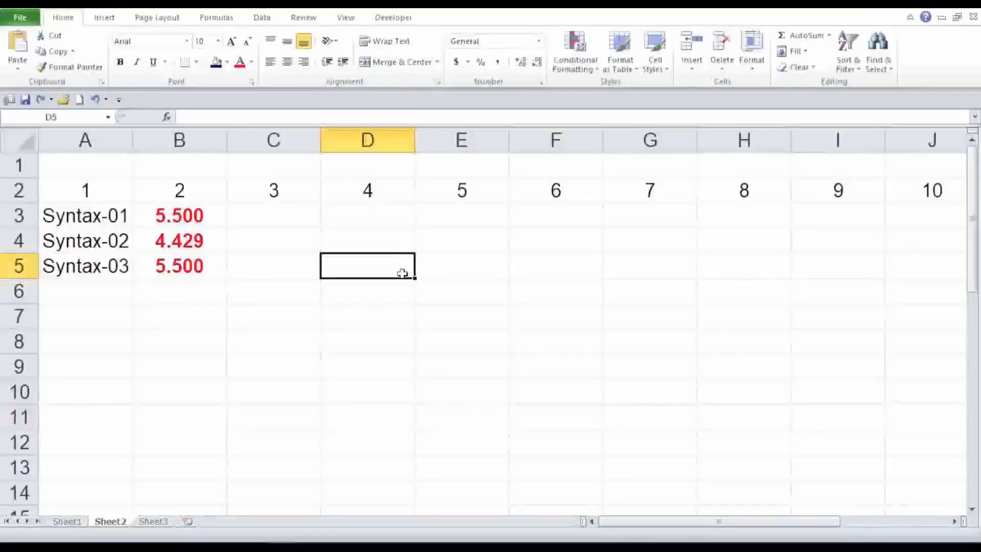
scroll(402, 273, "down", 4)
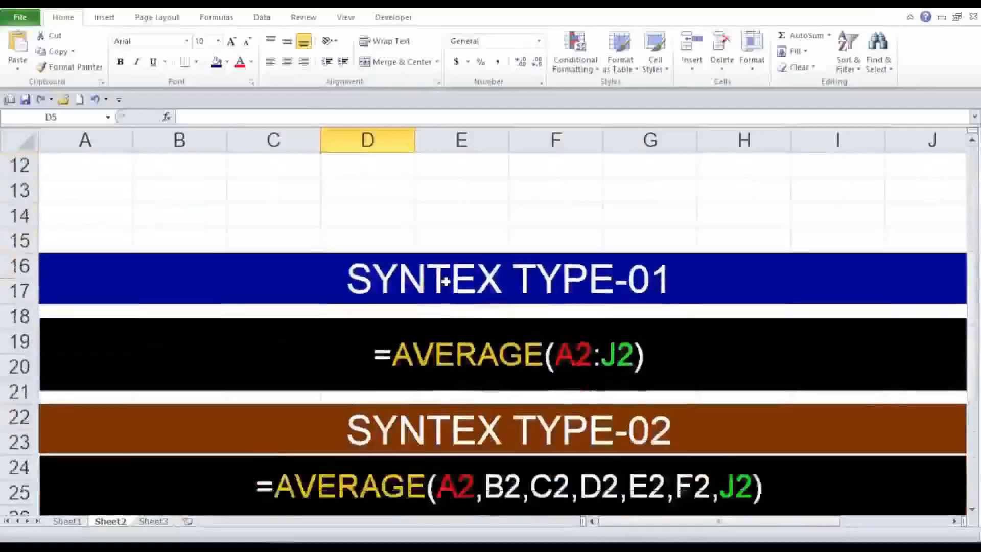
scroll(459, 265, "down", 1)
scroll(467, 259, "down", 1)
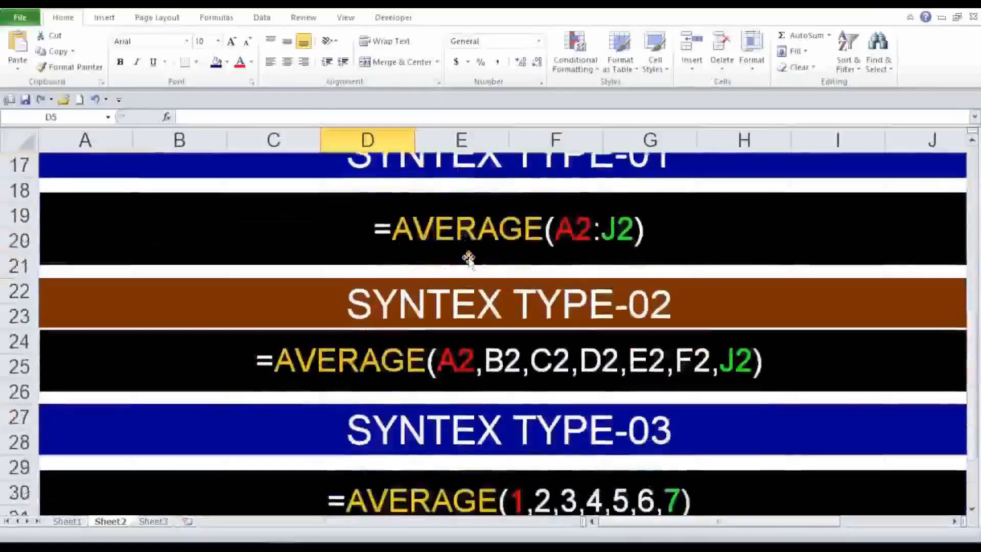
scroll(471, 262, "down", 1)
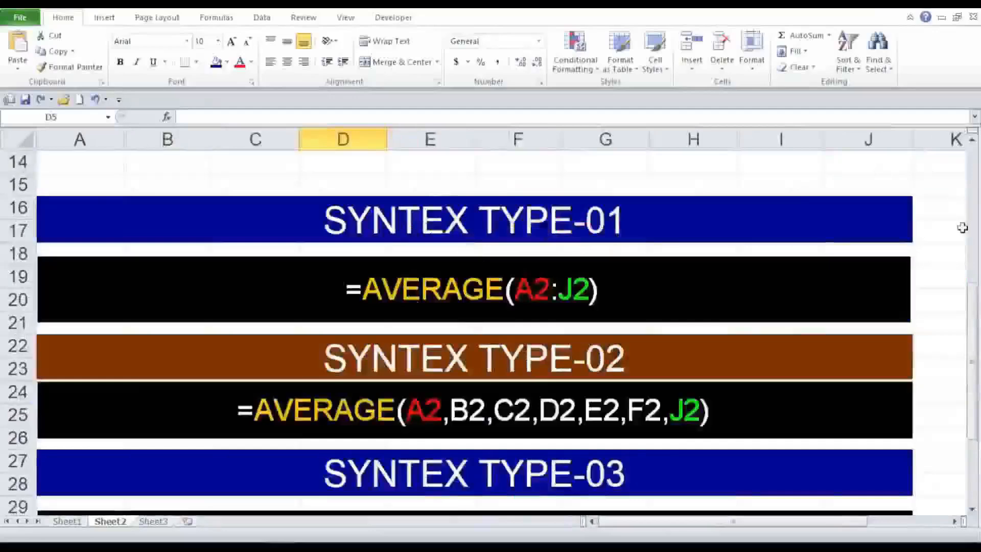
scroll(963, 235, "down", 1)
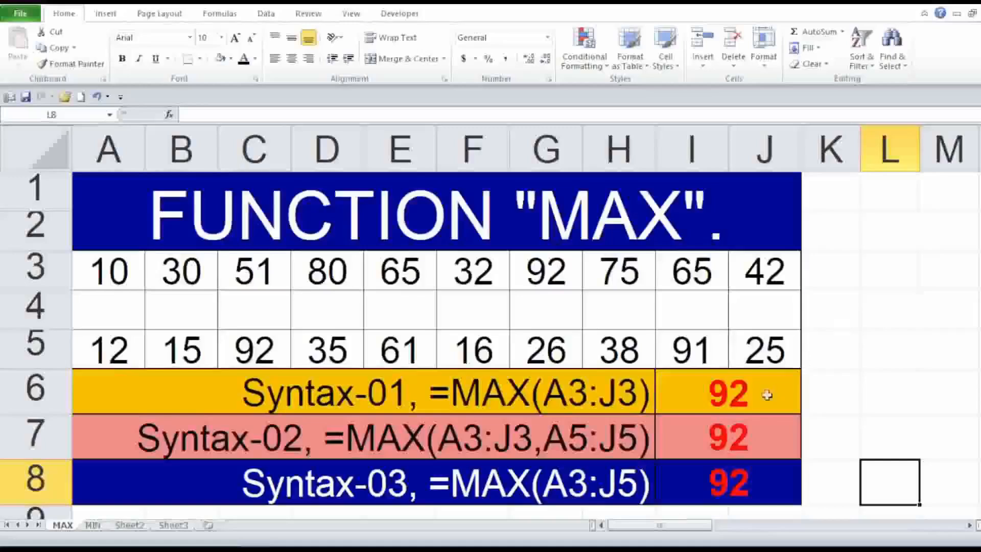
Clear the three result cells beside Syntax-01, Syntax-02 and Syntax-03 on the MAX sheet
left_click(755, 397)
left_click_drag(755, 397, 745, 488)
key("Delete")
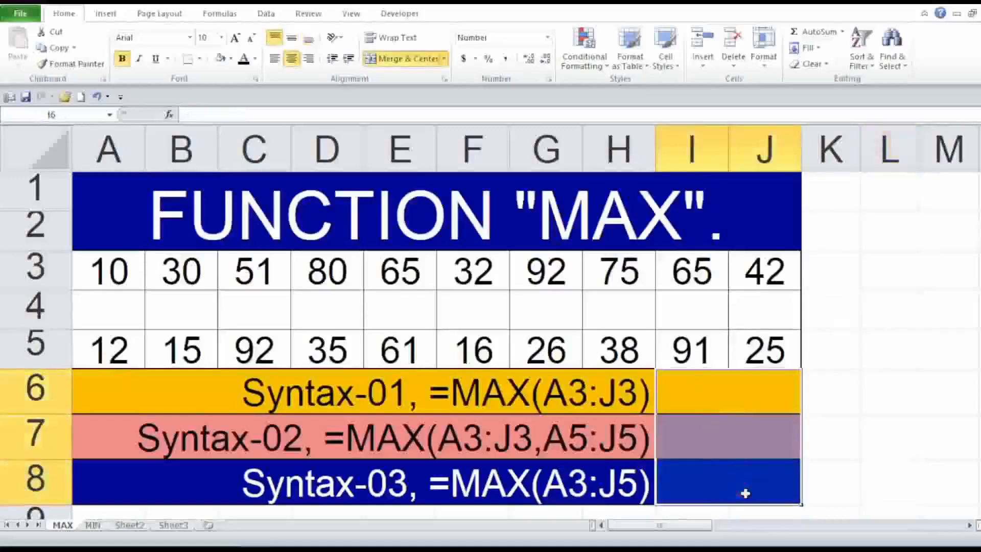
left_click(930, 450)
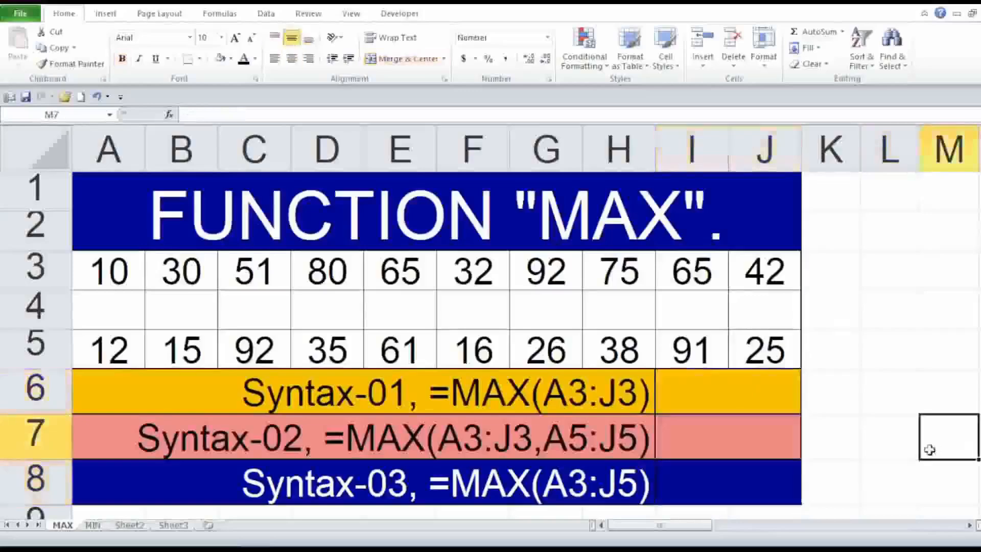
left_click(865, 480)
Copy the text MAX(A3:J3) from the Syntax-01 label in row 6
left_click(587, 395)
left_click(721, 399)
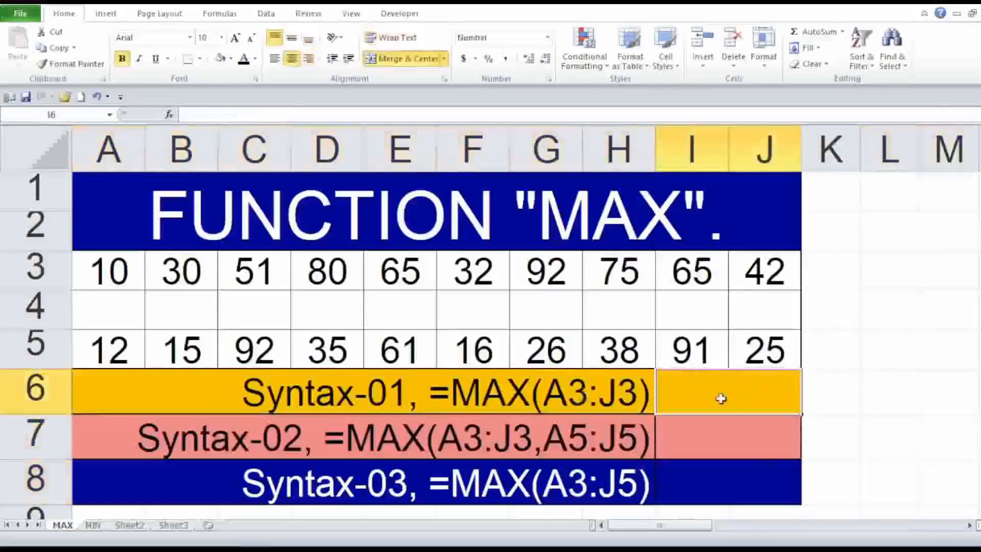
double_click(646, 395)
left_click_drag(648, 396, 451, 396)
right_click(489, 392)
left_click(526, 415)
left_click(765, 434)
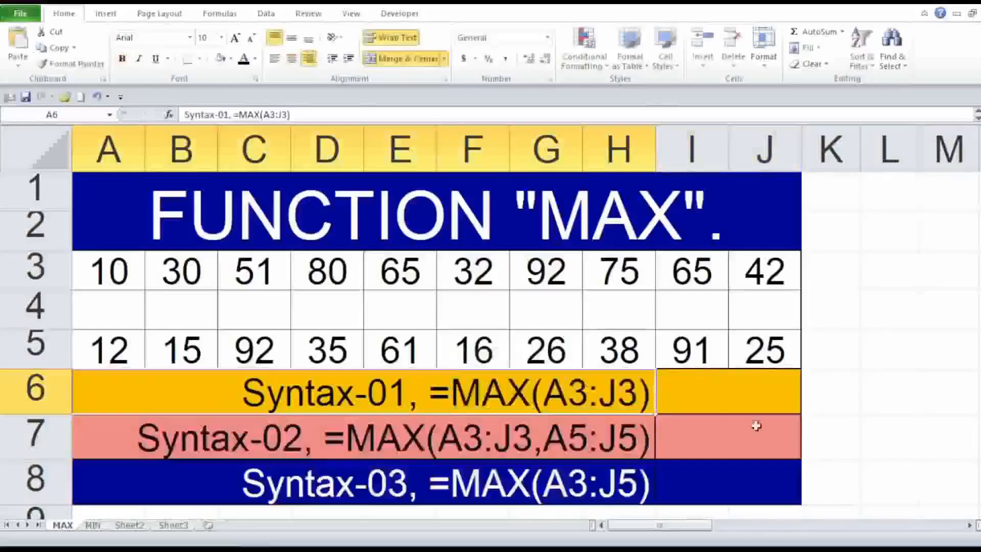
Enter the formula =MAX(A3:J3) in cell I6, beside Syntax-01, and check its result against the numbers in row 3
left_click(664, 396)
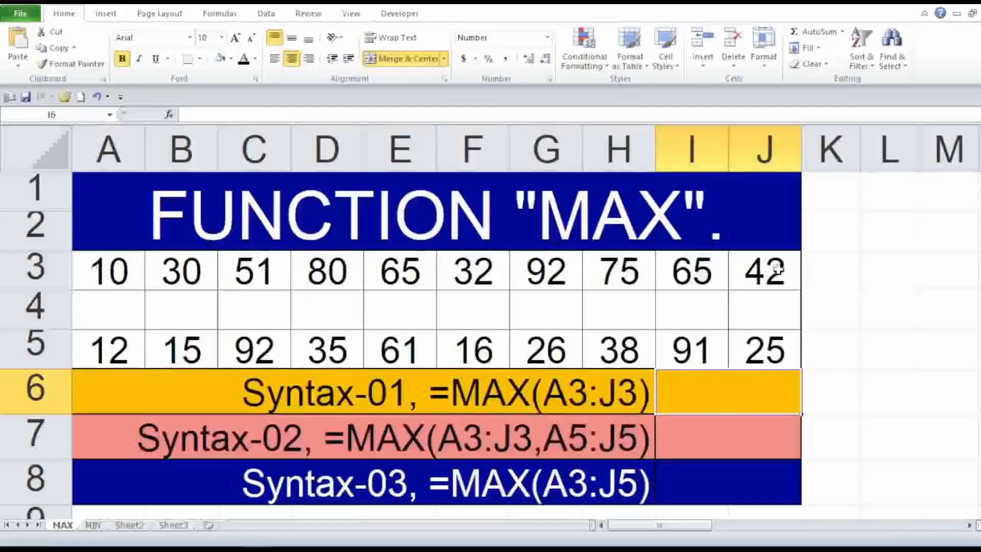
type("=")
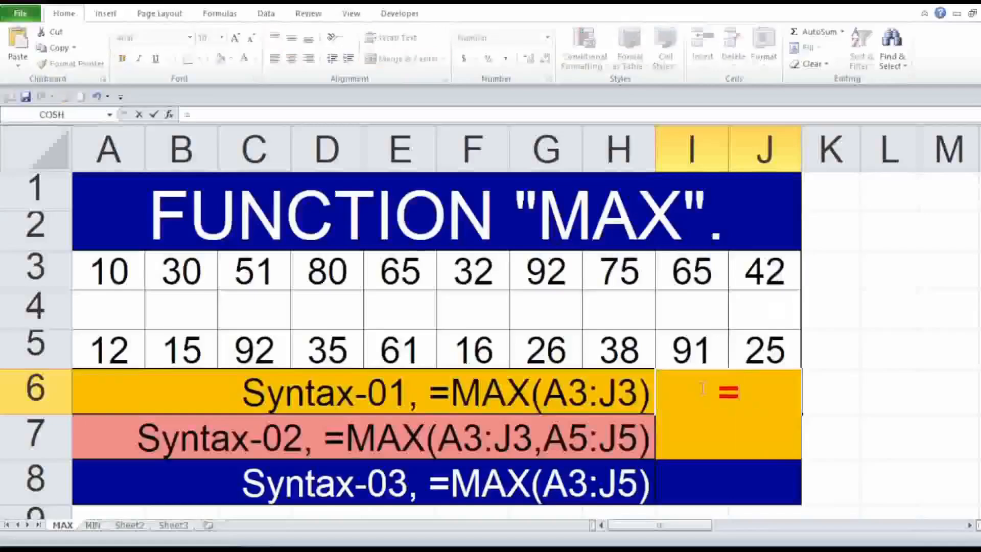
type("MAX(A3:J3)")
key("Return")
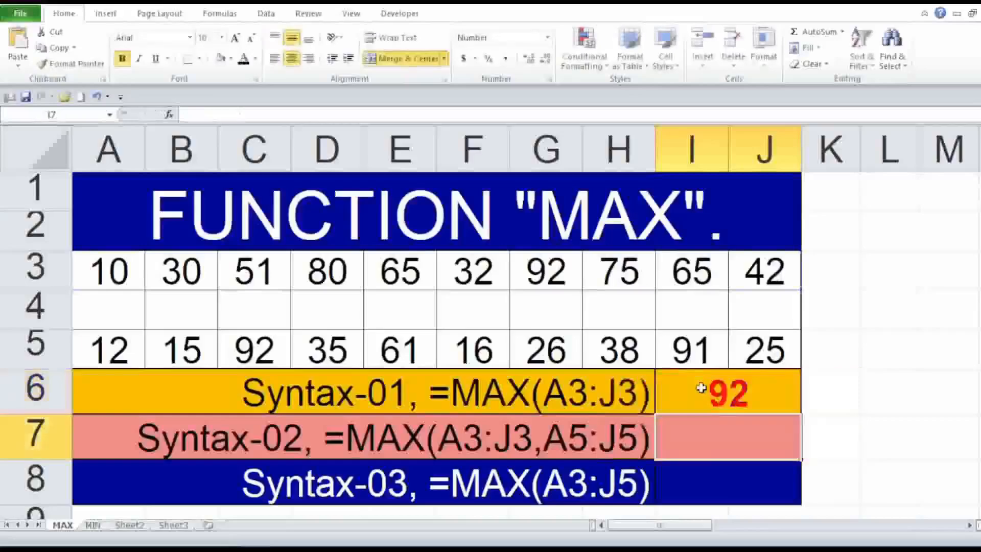
left_click(862, 416)
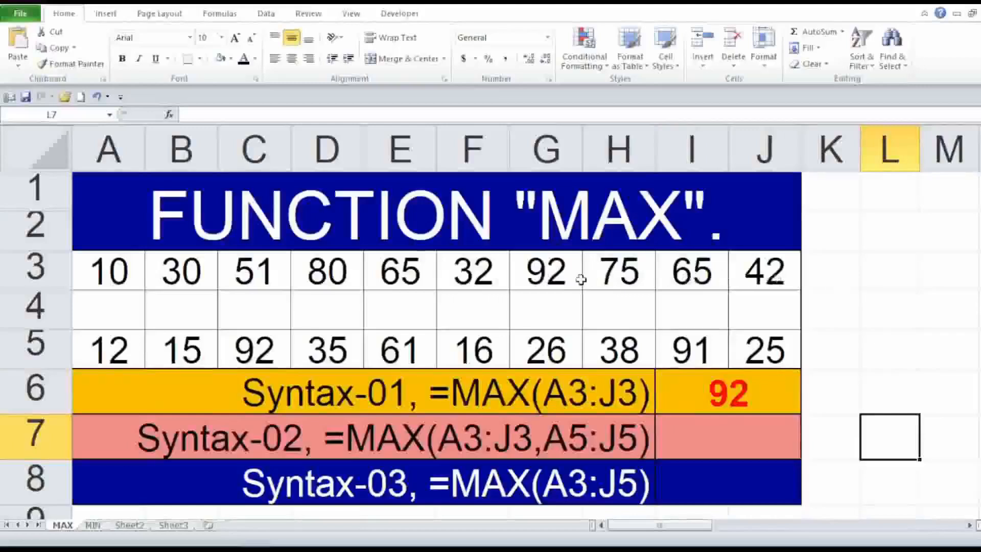
left_click(546, 274)
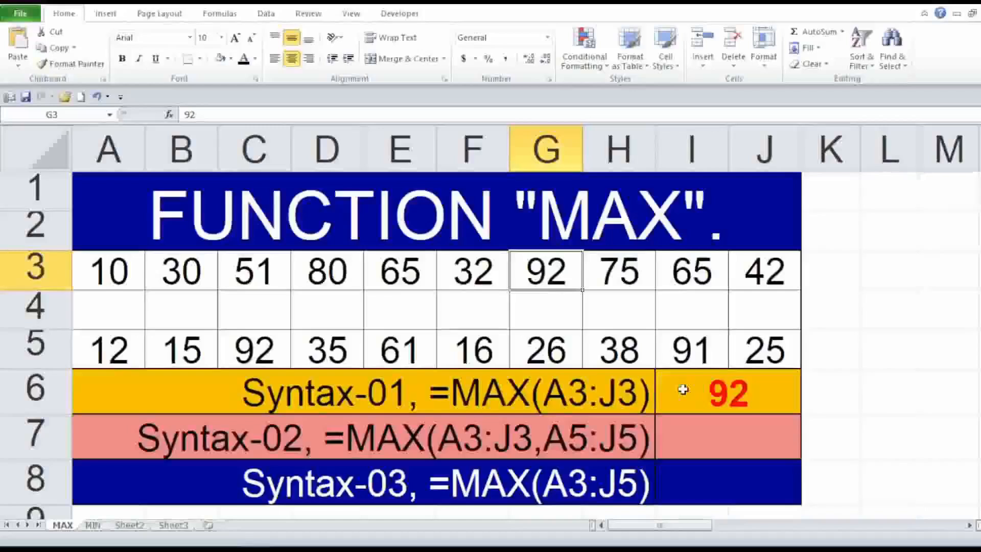
Copy the text MAX(A3:J3,A5:J5) from the Syntax-02 label in row 7
double_click(634, 439)
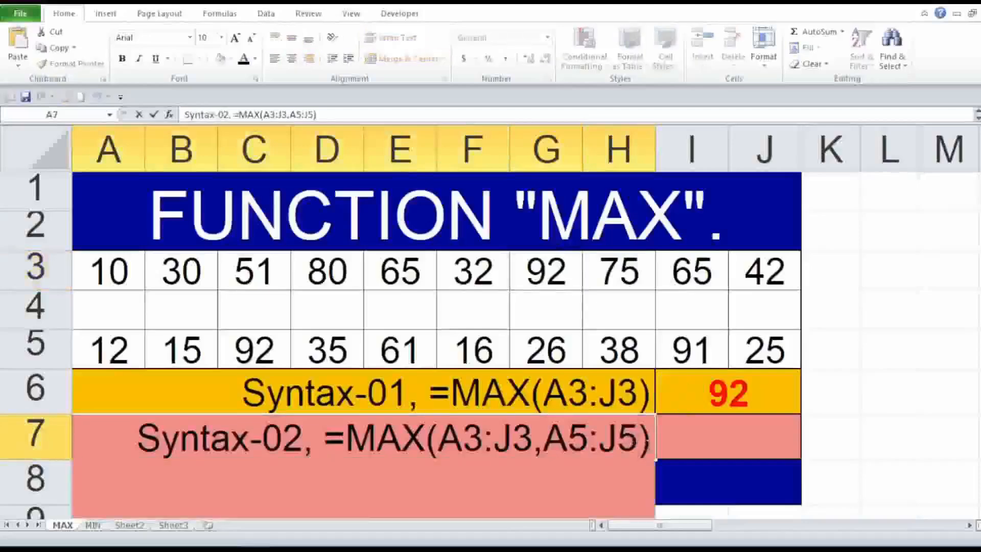
left_click_drag(645, 444, 345, 439)
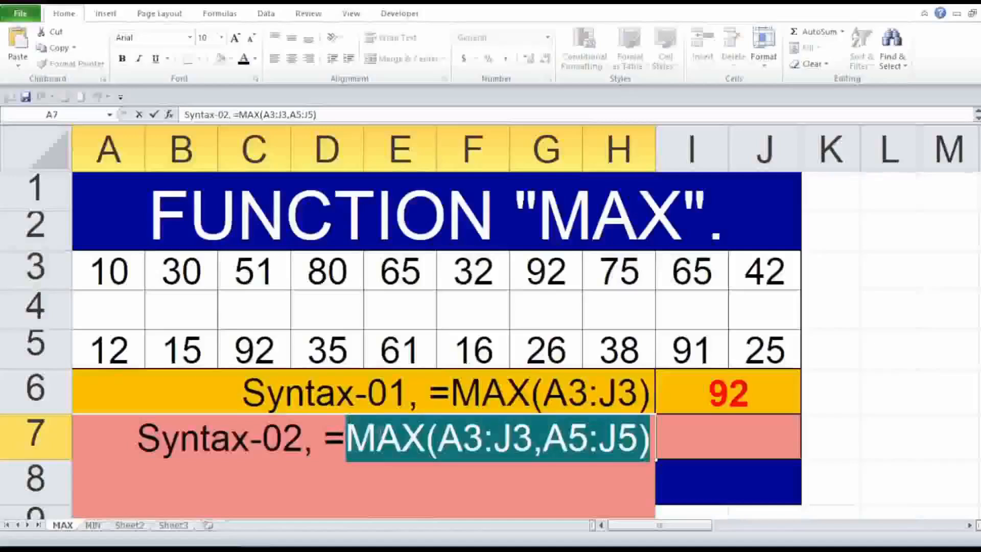
right_click(381, 435)
left_click(414, 458)
Enter the formula =MAX(A3:J3,A5:J5) in cell I7, beside Syntax-02, and check its result against the numbers in row 3
left_click(710, 428)
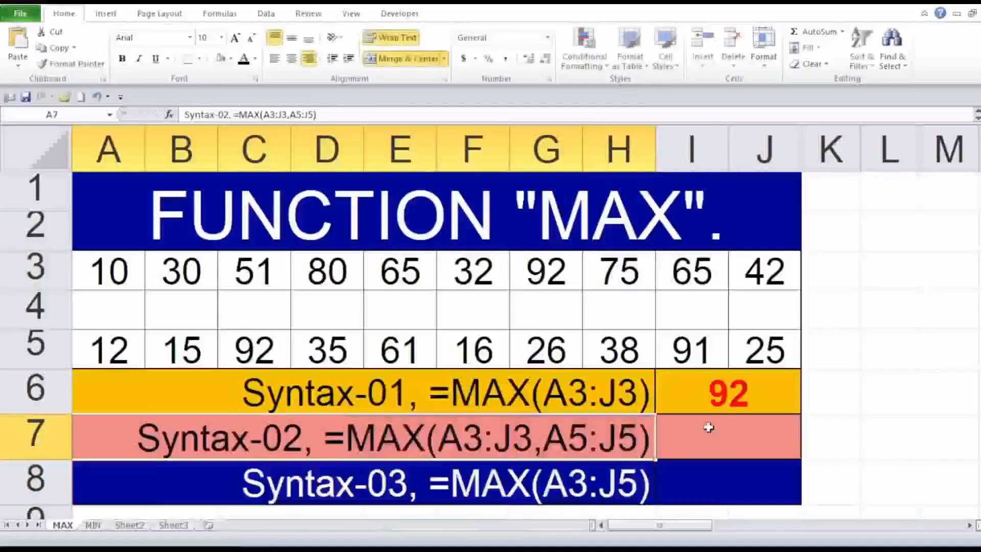
double_click(710, 428)
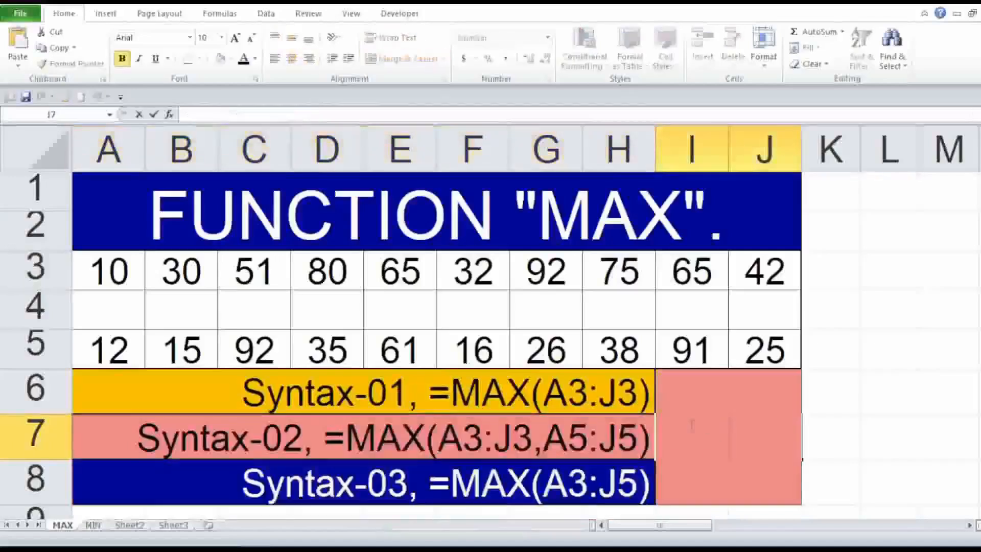
type("=")
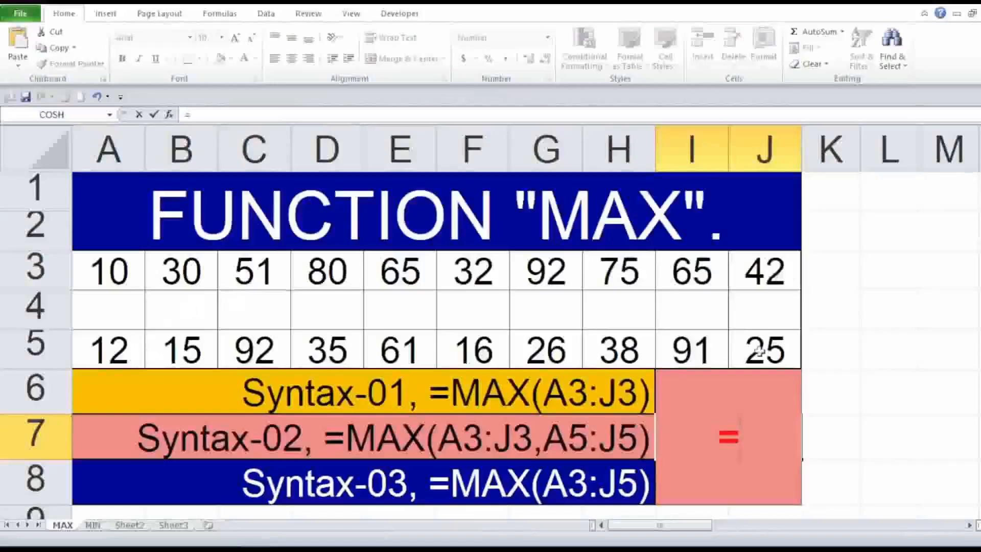
right_click(735, 439)
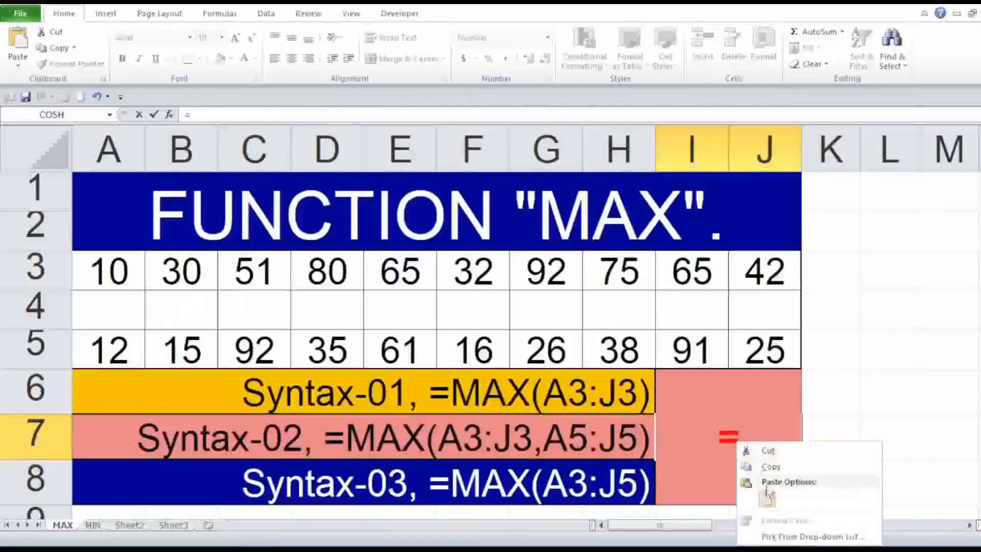
left_click(774, 503)
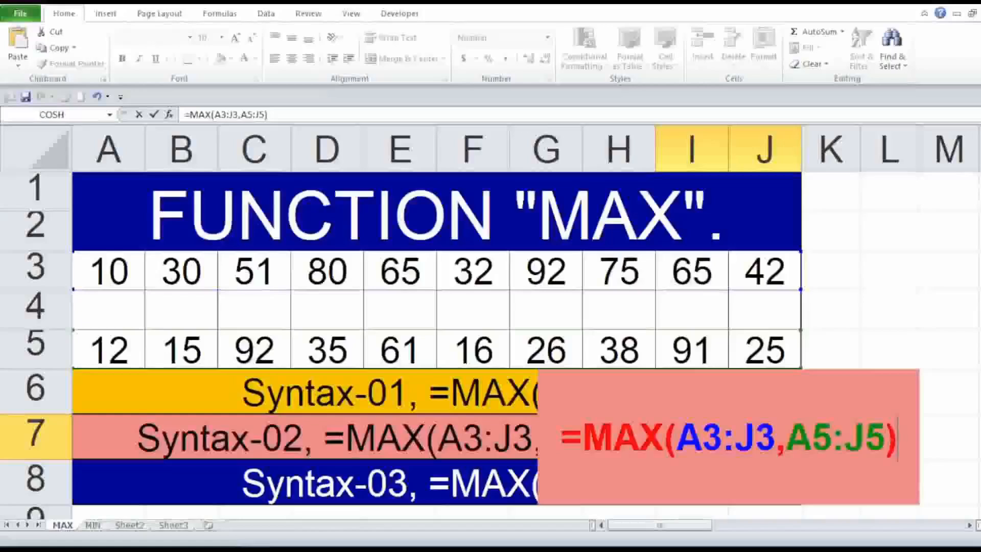
key("Return")
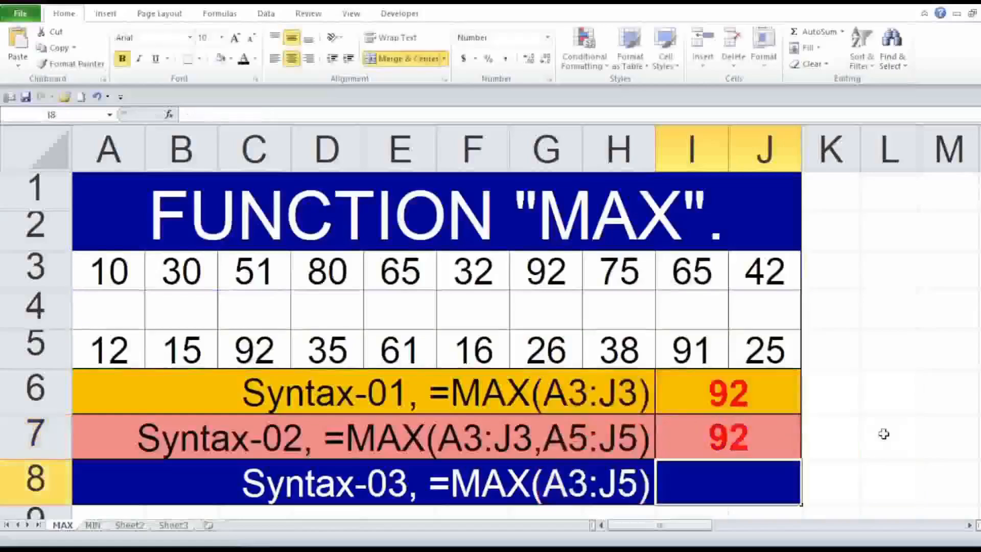
left_click(720, 416)
left_click(551, 275)
left_click(843, 427)
Copy the text MAX(A3:J5) from the Syntax-03 label in row 8
double_click(641, 483)
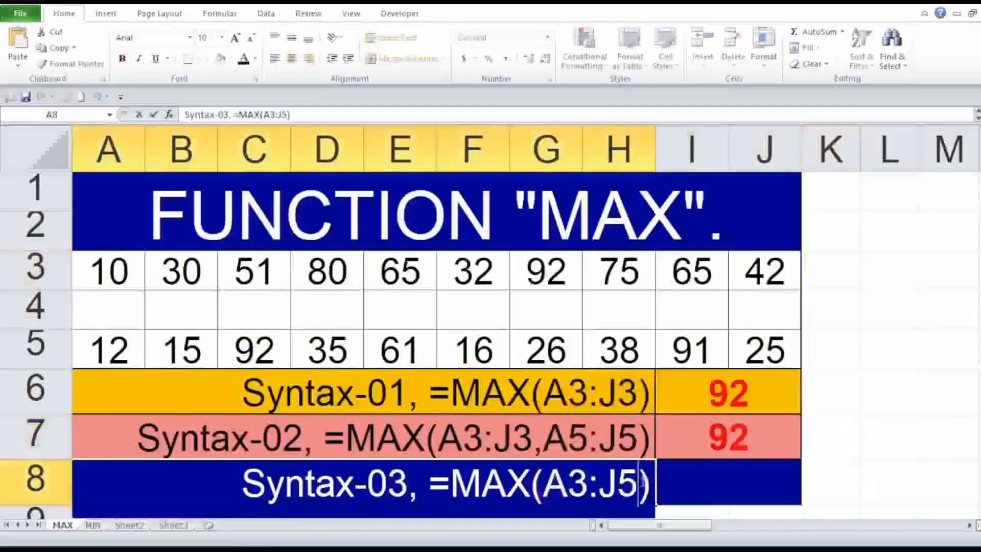
left_click_drag(651, 486, 449, 483)
right_click(472, 484)
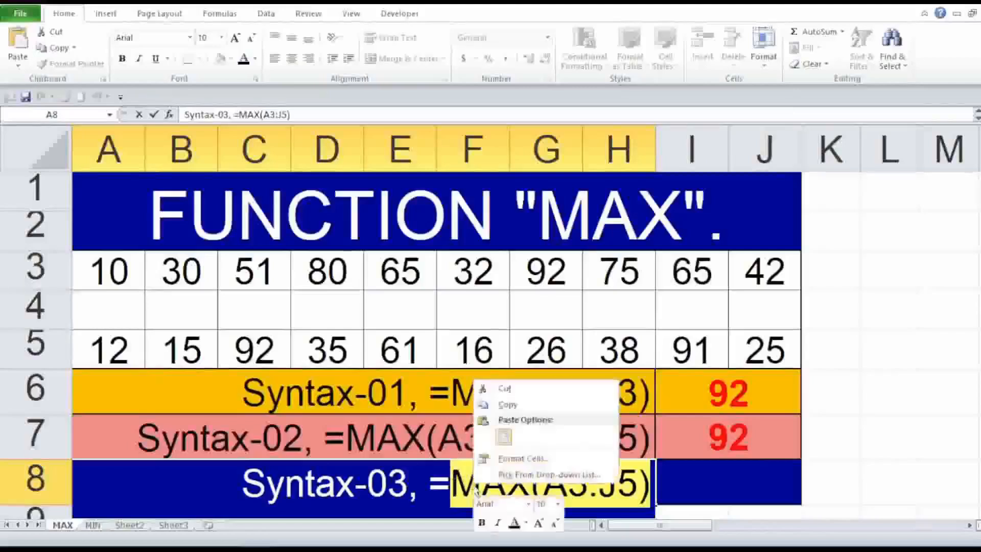
left_click(513, 403)
Enter 100 in the empty cell E4, between the two rows of numbers
double_click(727, 480)
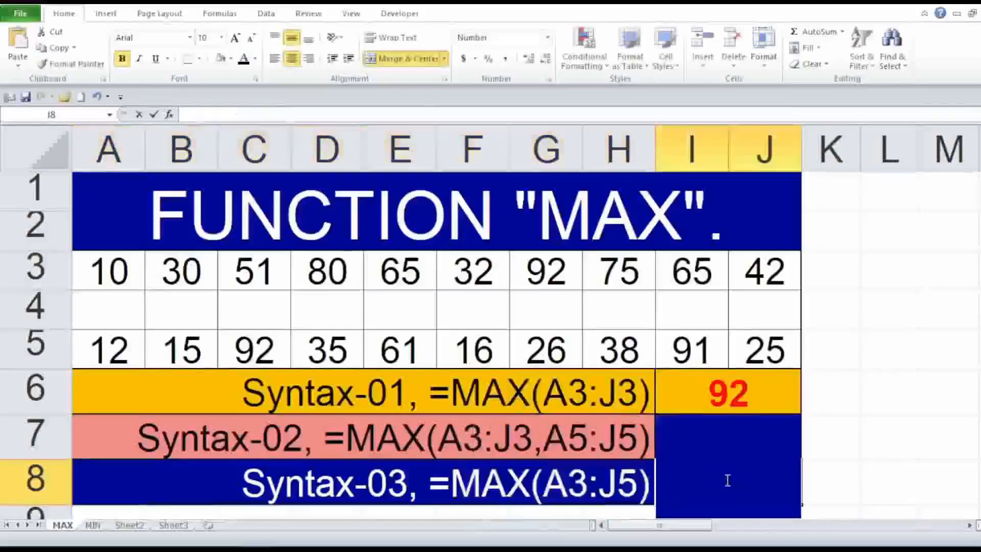
left_click(409, 309)
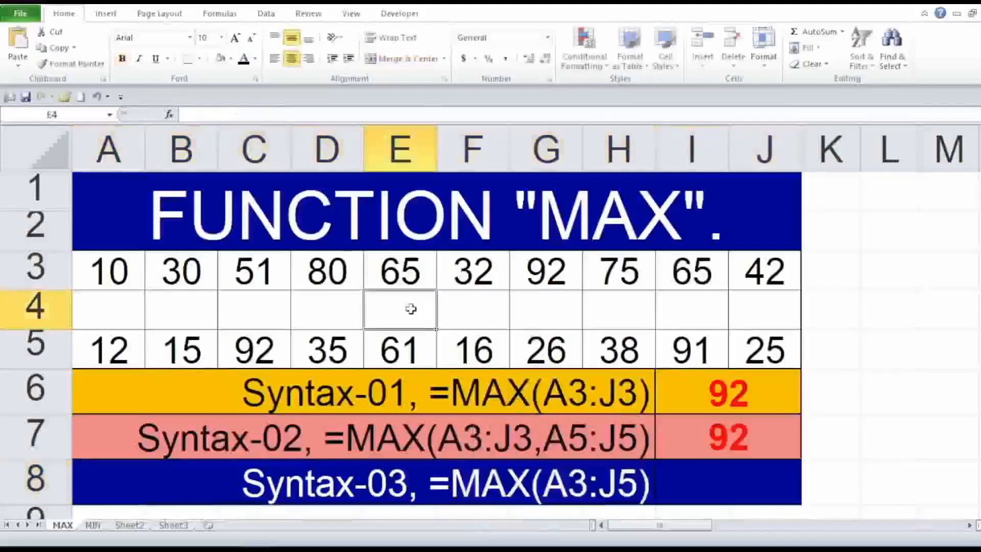
type("100")
key("Return")
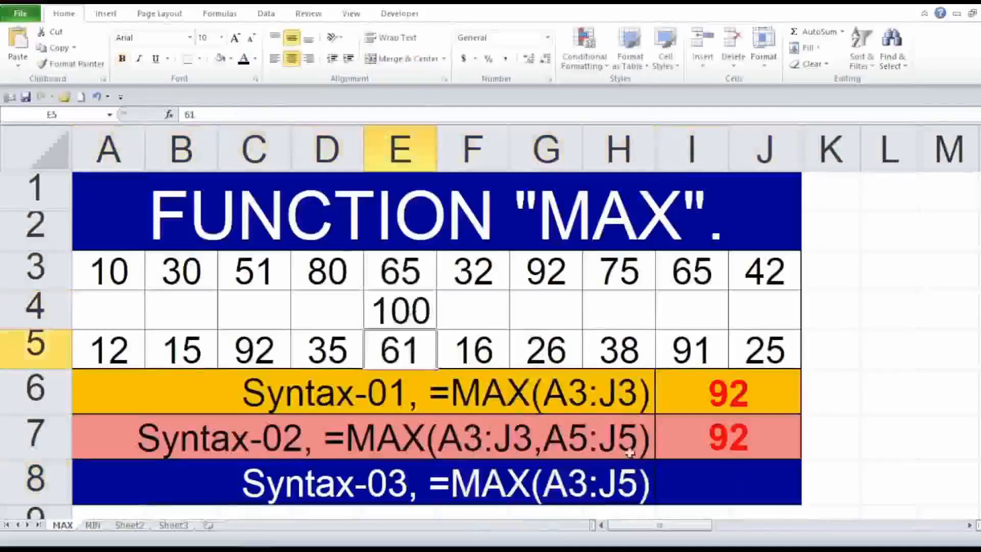
Enter the formula =MAX(A3:J5) in cell I8, beside Syntax-03
double_click(695, 470)
type("=")
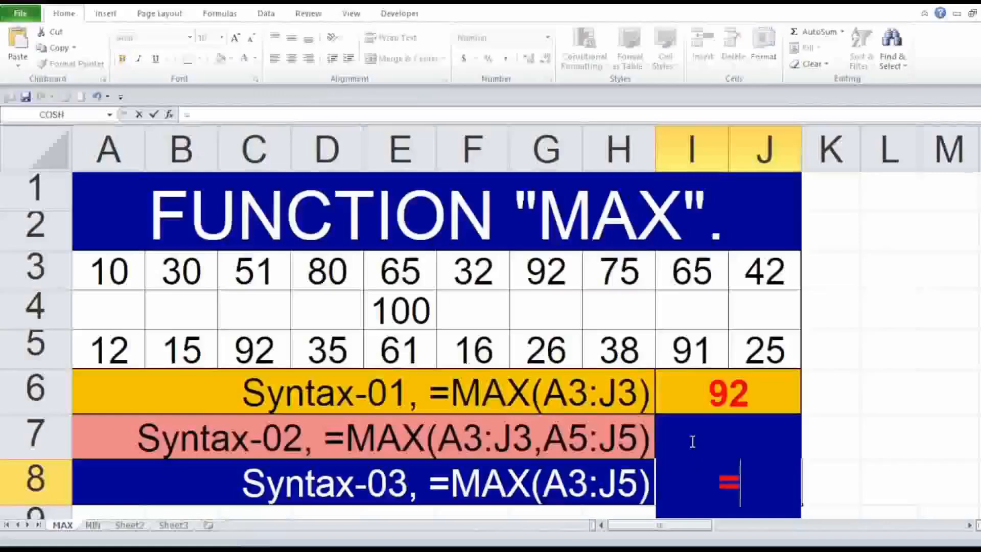
right_click(751, 480)
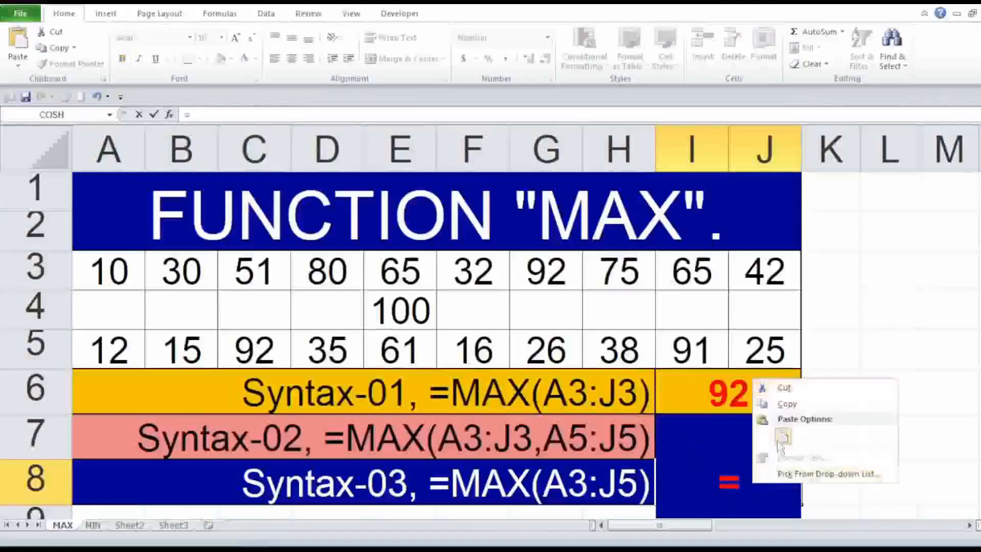
left_click(784, 436)
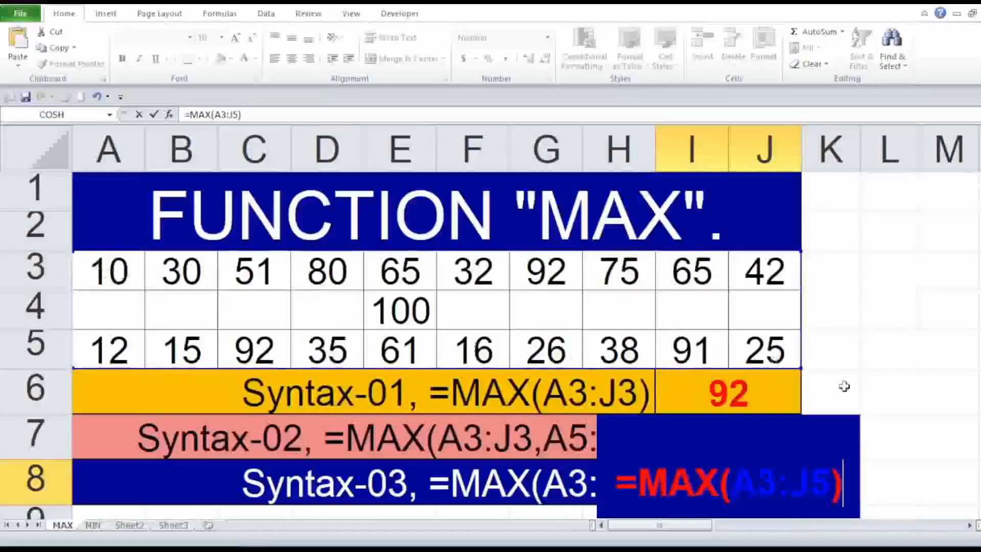
key("Return")
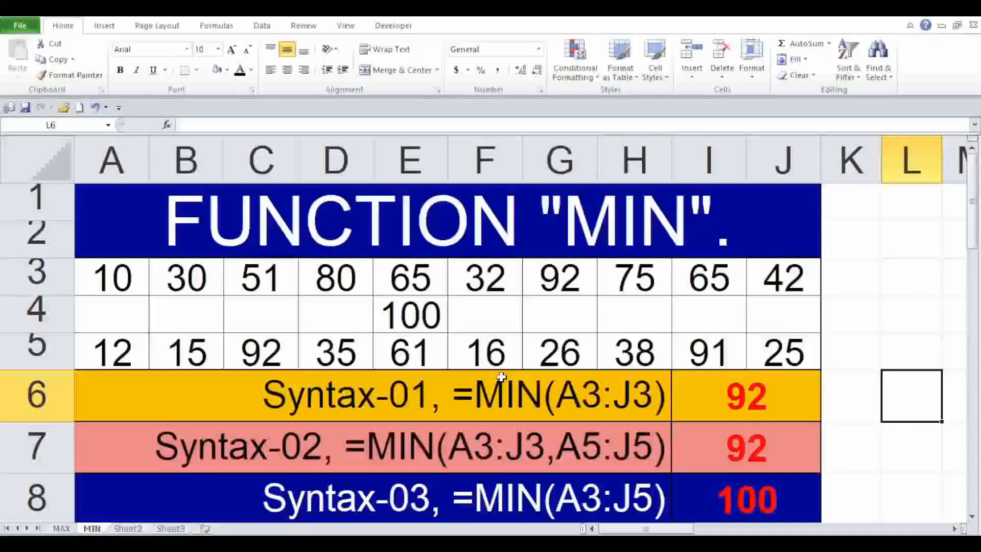
On the MIN sheet, change the Syntax-01 formula in cell I6 to =MIN(A3:J3)
left_click(721, 384)
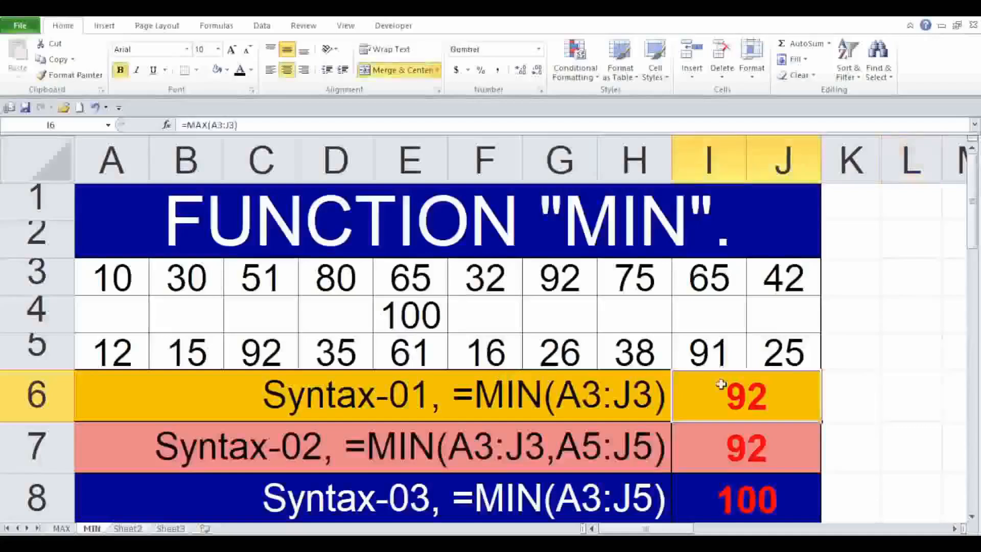
left_click(210, 125)
left_click_drag(210, 125, 196, 125)
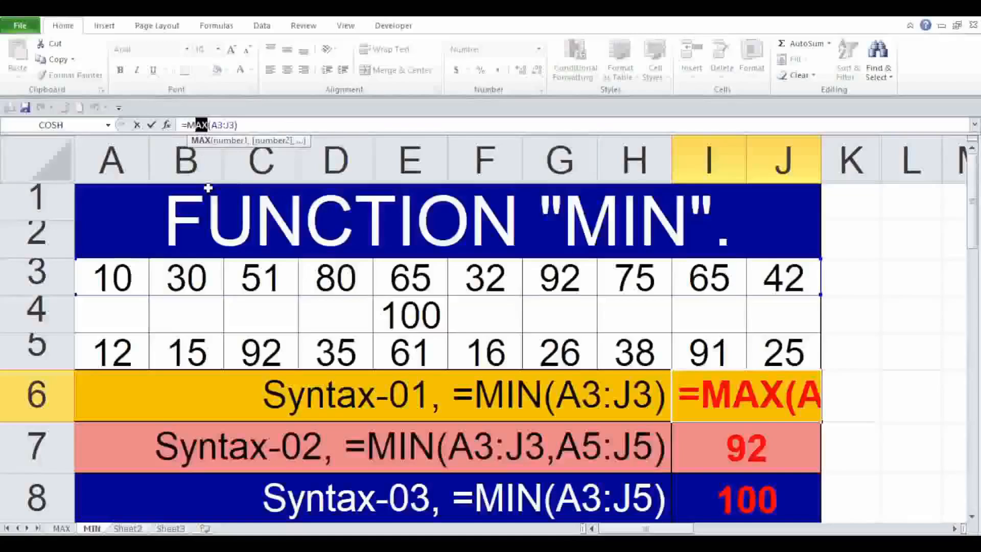
type("IN")
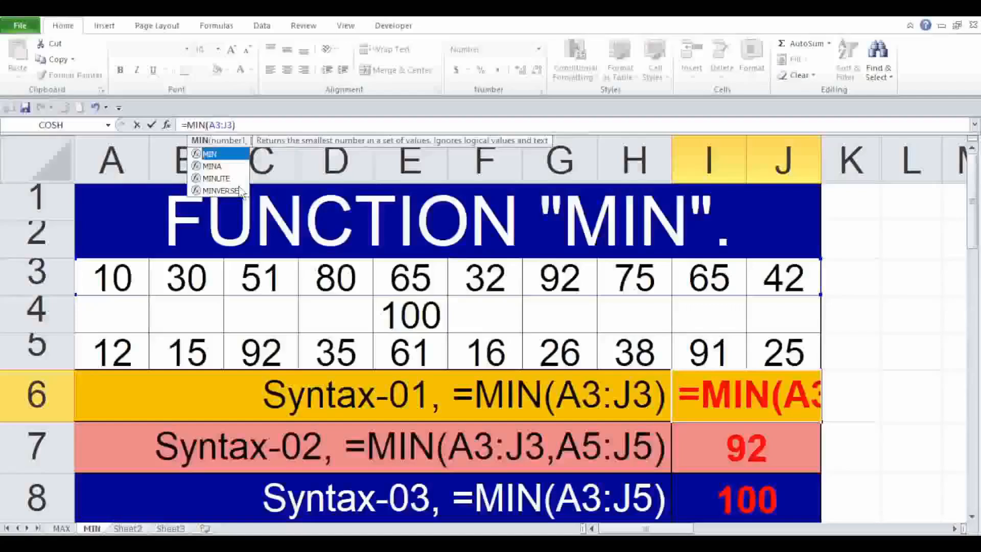
key("Return")
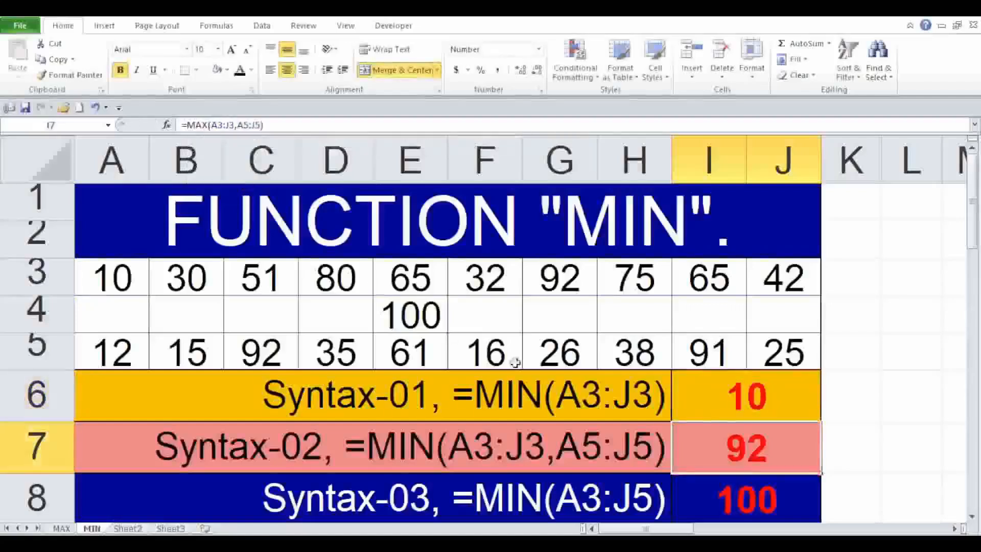
Change the Syntax-02 formula in cell I7 to =MIN(A3:J3,A5:J5)
left_click(210, 126)
left_click_drag(208, 126, 190, 125)
type("MIN")
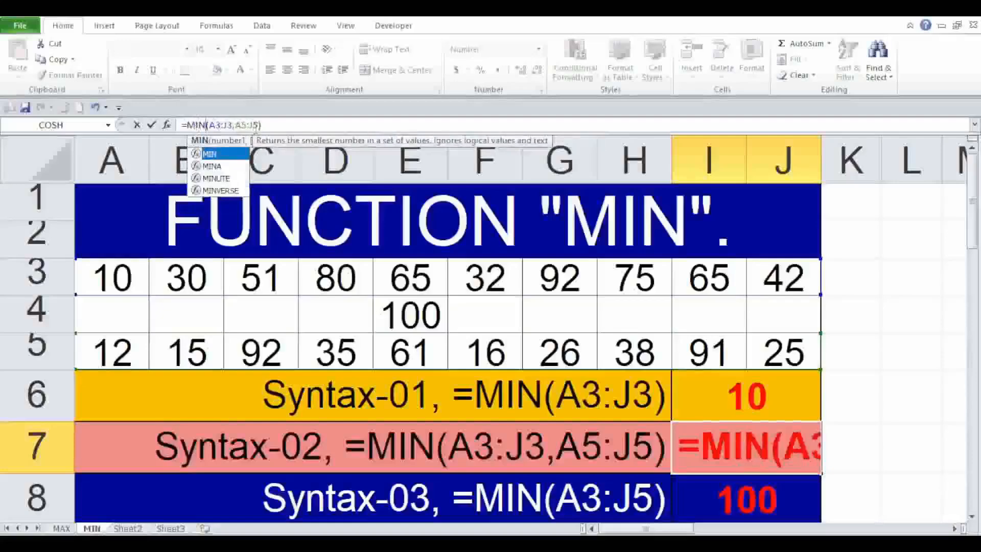
key("Return")
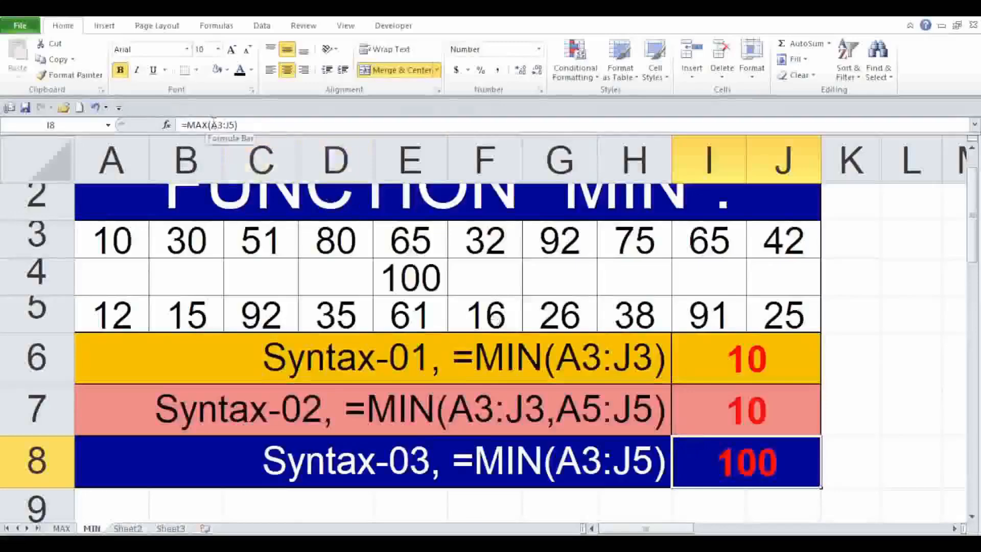
Change the Syntax-03 formula in cell I8 to =MIN(A3:J5) and check the result against cell A3
left_click_drag(207, 126, 197, 125)
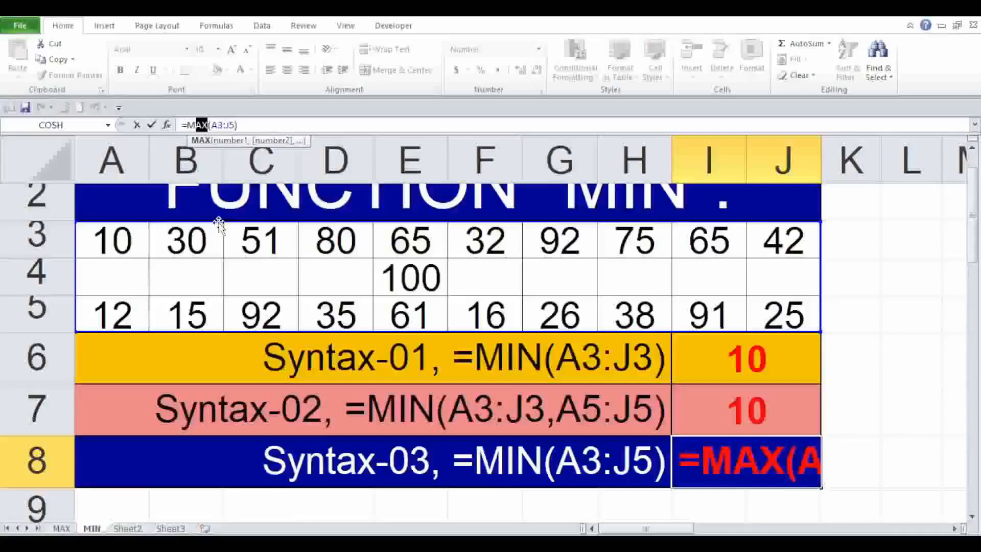
type("IN")
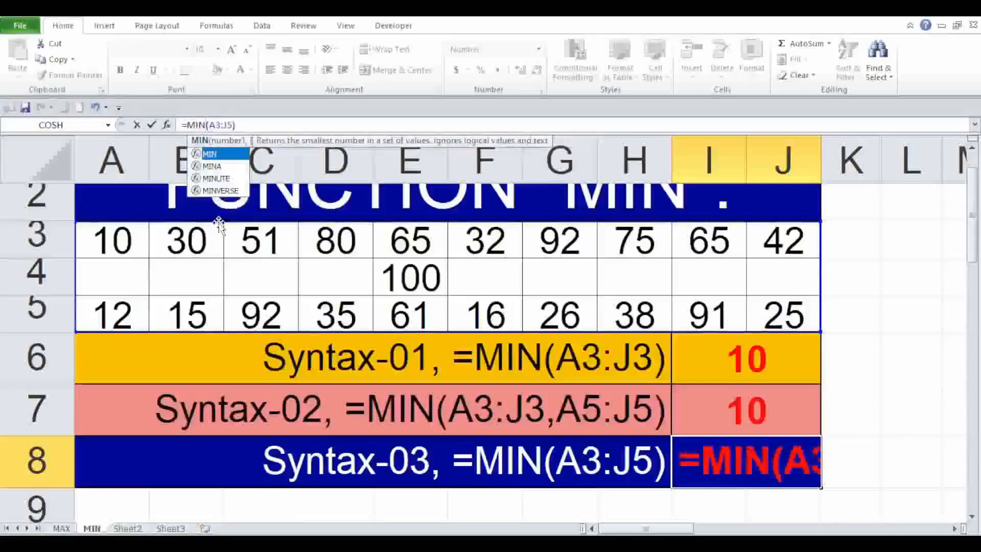
key("Return")
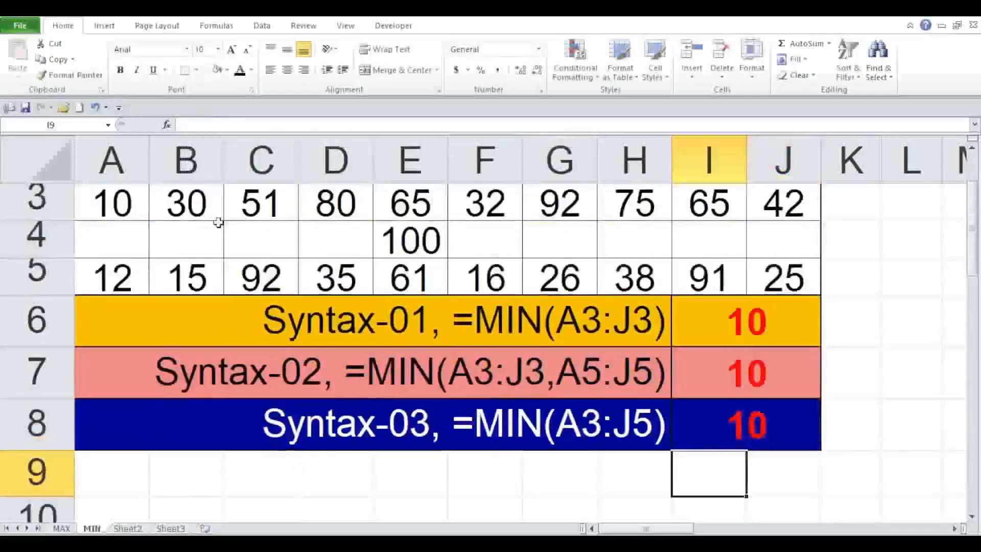
scroll(526, 259, "up", 1)
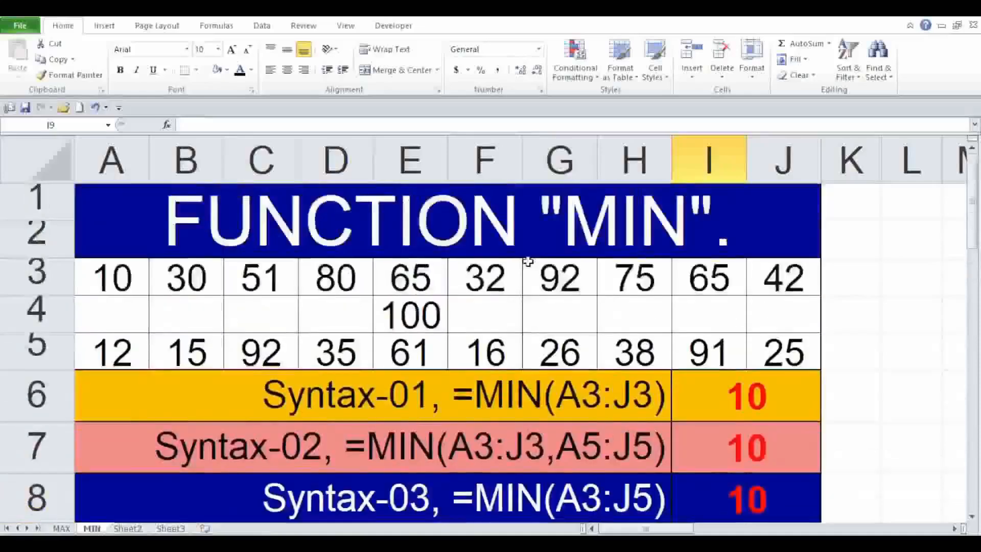
left_click(125, 277)
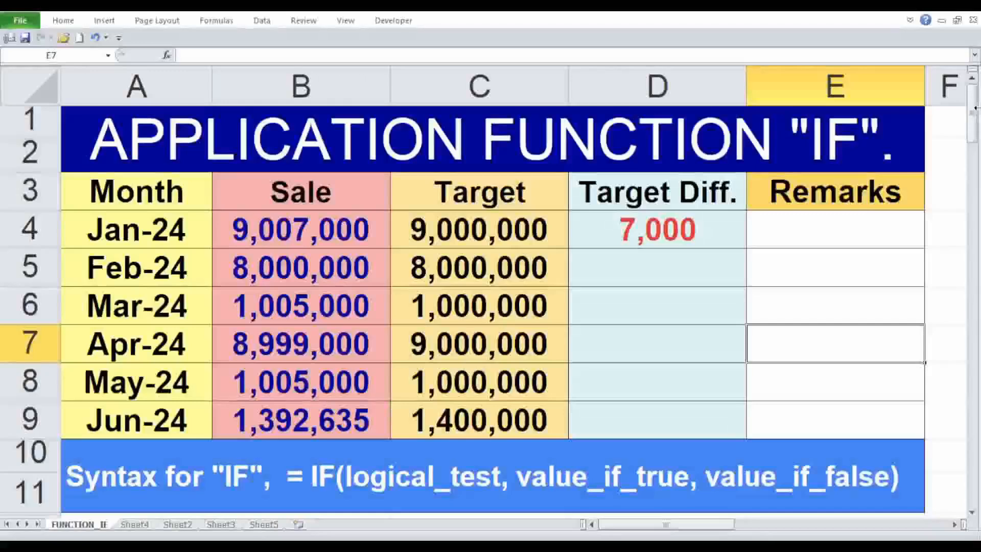
Examine the IF syntax line below the sales table and the January Target Diff. formula in cell D4
left_click(160, 481)
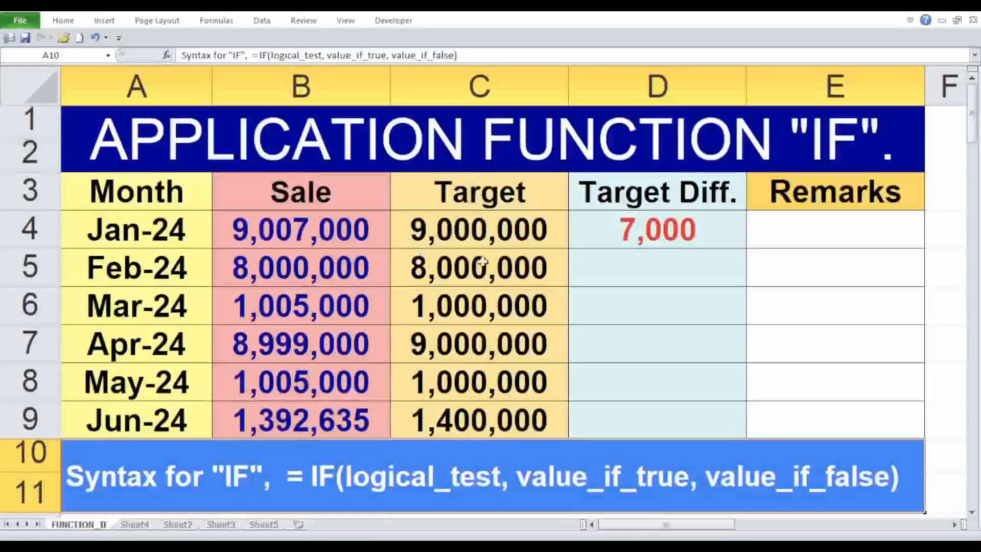
left_click(655, 226)
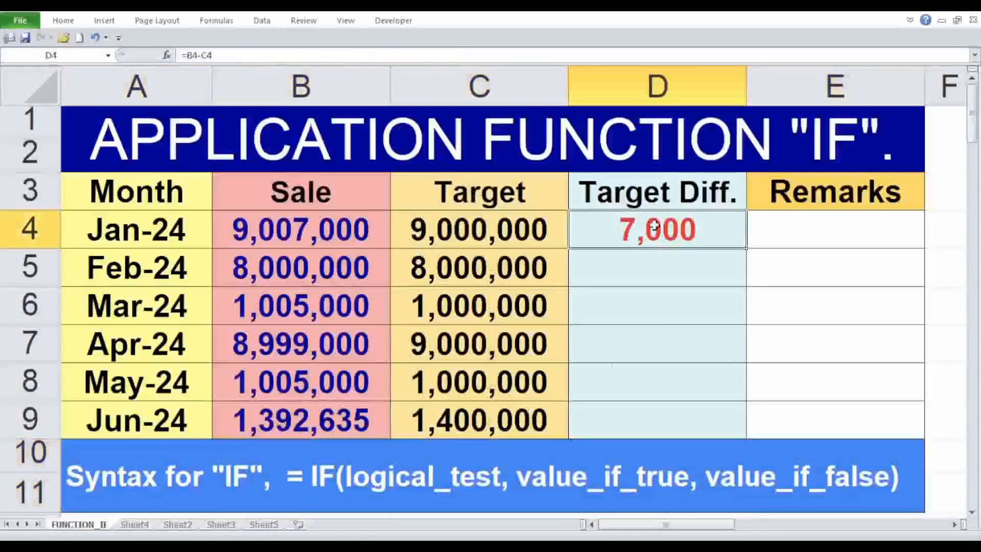
double_click(655, 226)
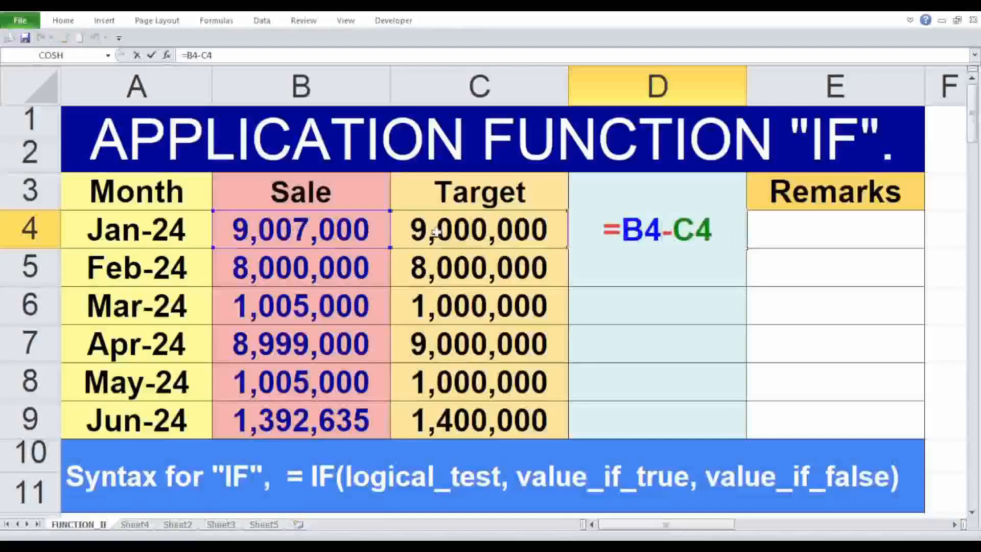
left_click(788, 330)
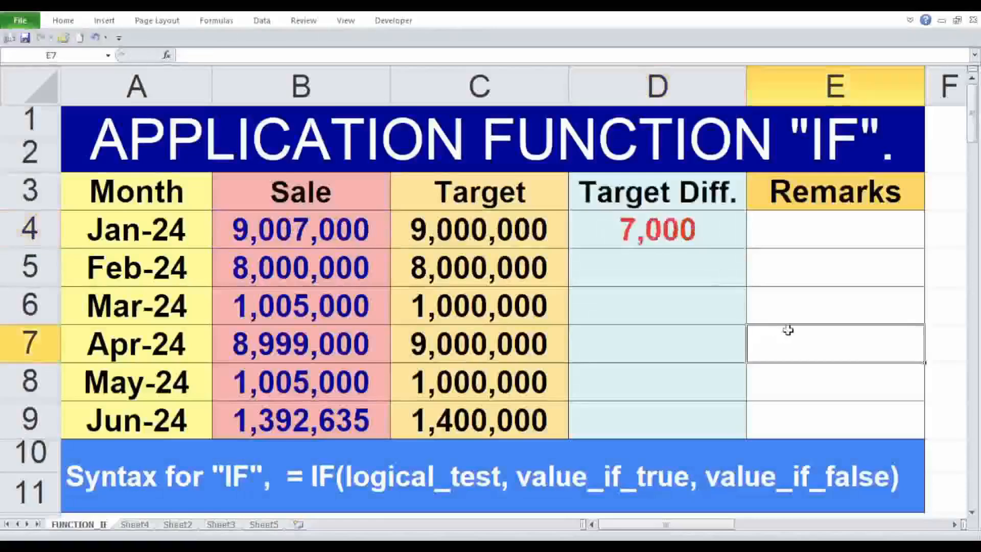
Fill the Target Diff. formula =B4-C4 from cell D4 down through D9, covering February to June
left_click(718, 235)
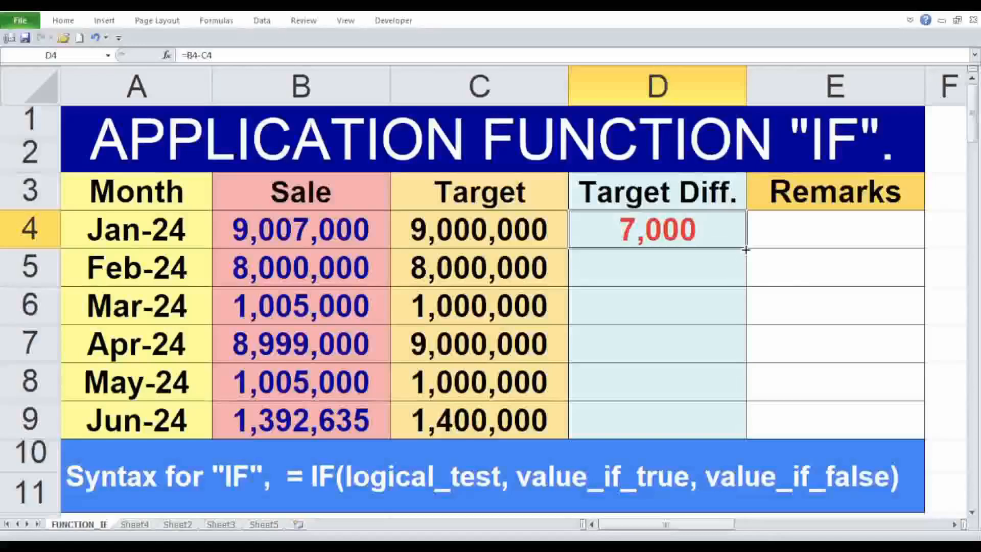
left_click_drag(746, 250, 741, 424)
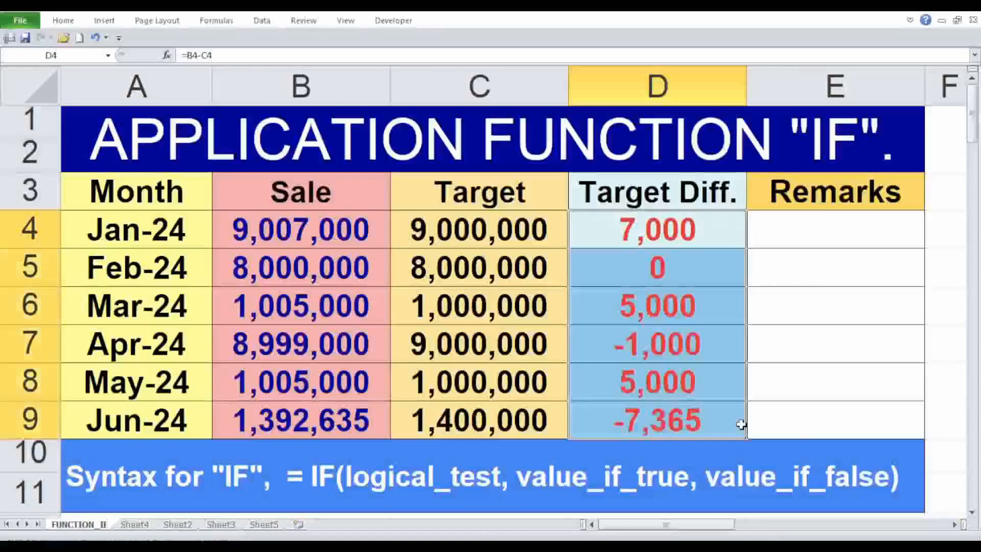
left_click(801, 380)
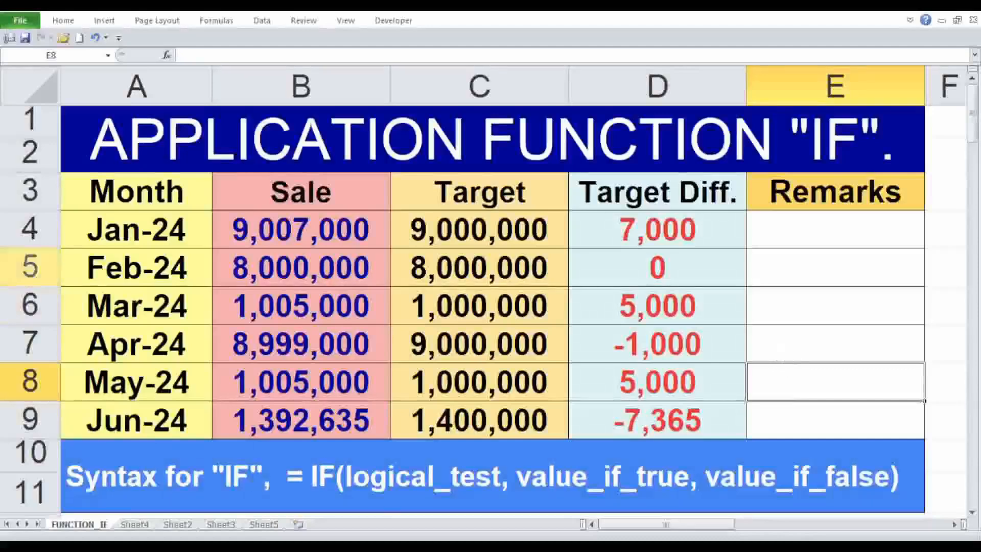
Review the January, February and March rows, comparing Sale with Target and checking the Target Diff. formulas in D4, D5 and D6
left_click(28, 227)
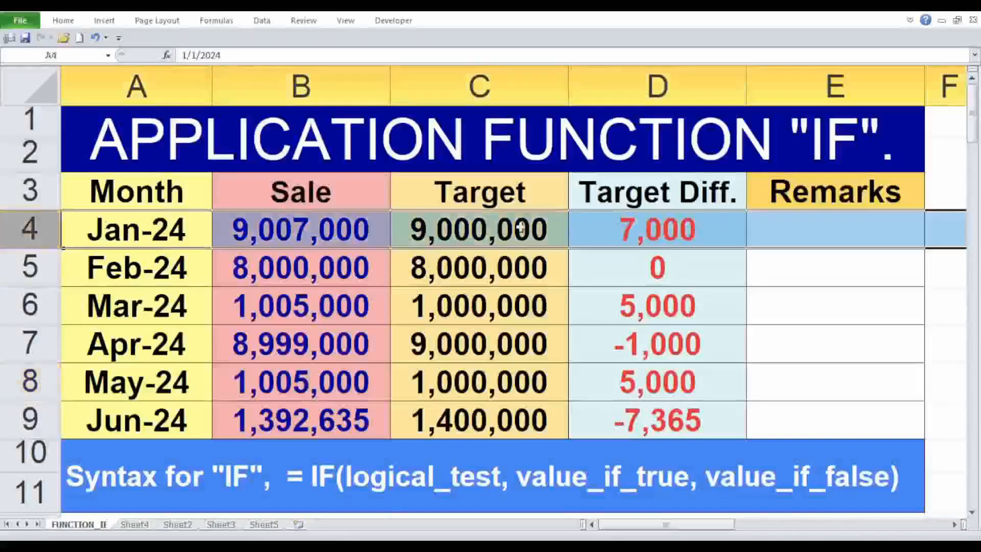
left_click(709, 226)
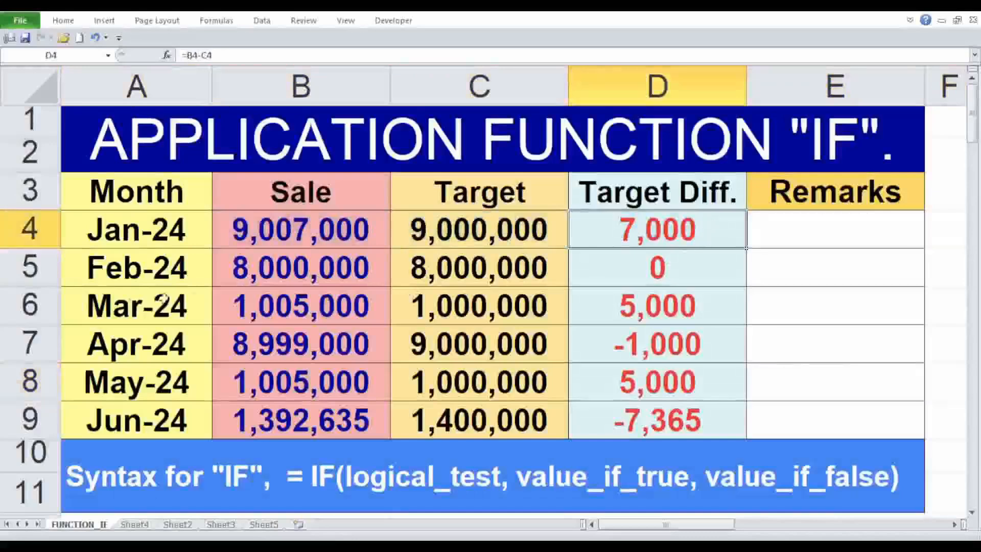
left_click(23, 274)
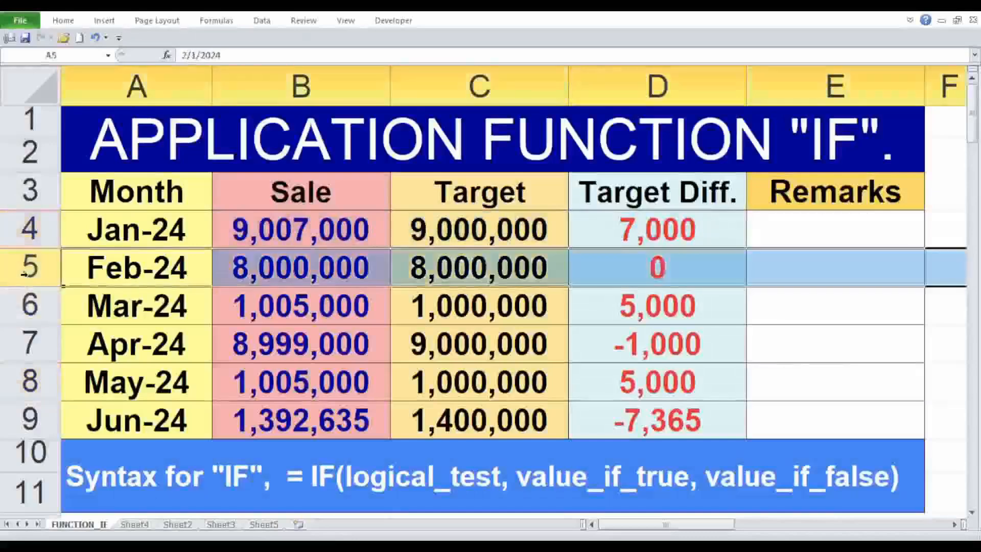
left_click(647, 259)
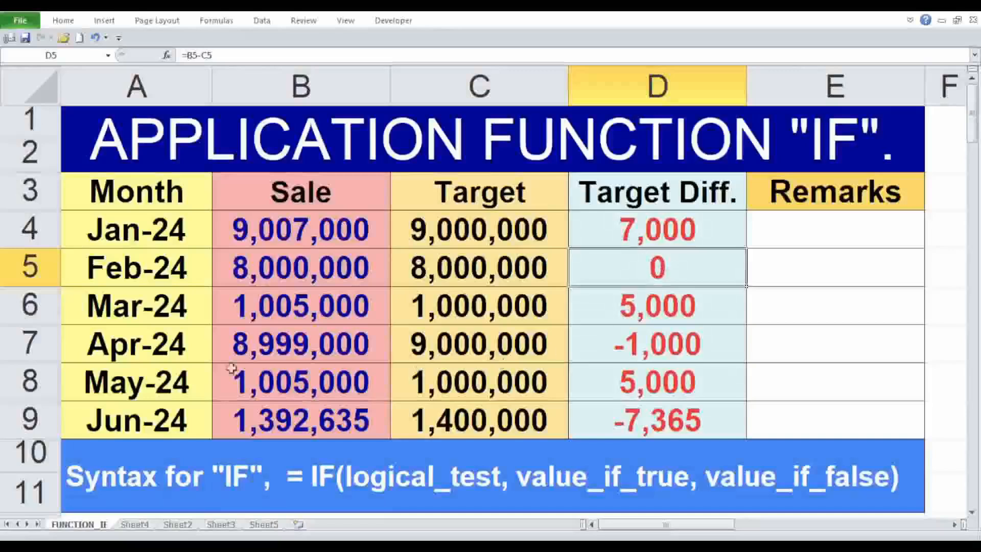
left_click(30, 313)
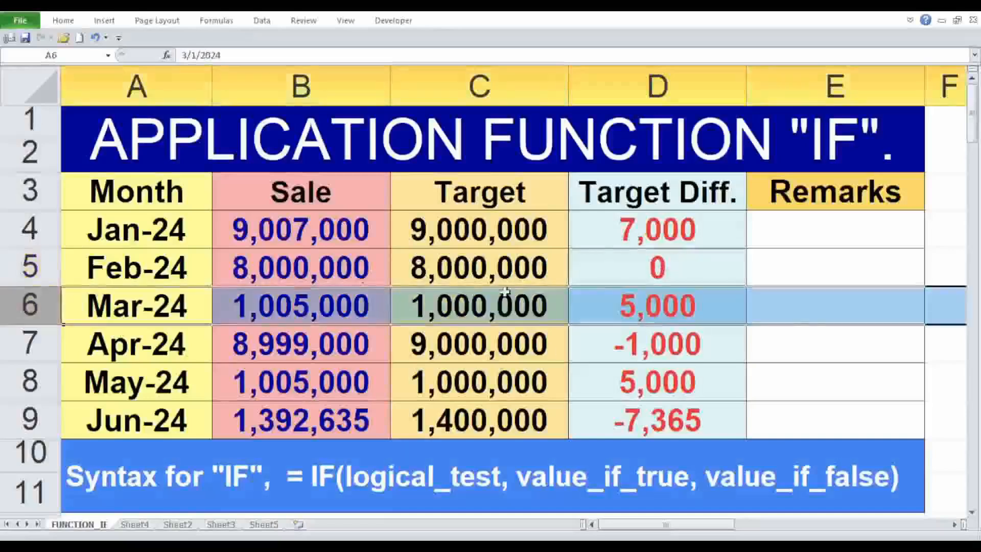
left_click(675, 300)
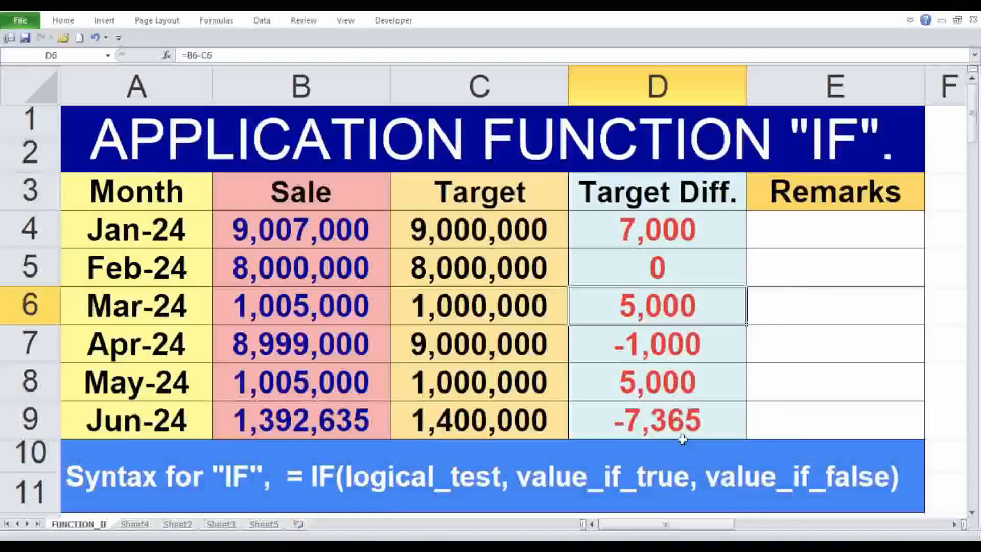
left_click(793, 411)
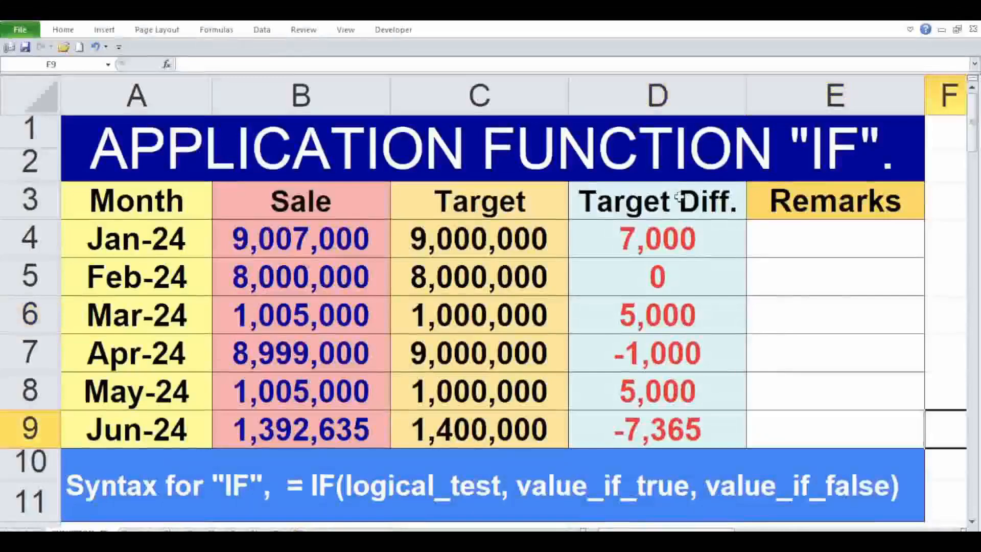
Paste the formula =IF(D4<0,"Not Achieved!","WellDone!") into the January Remarks cell E4 and commit it
double_click(771, 239)
right_click(771, 240)
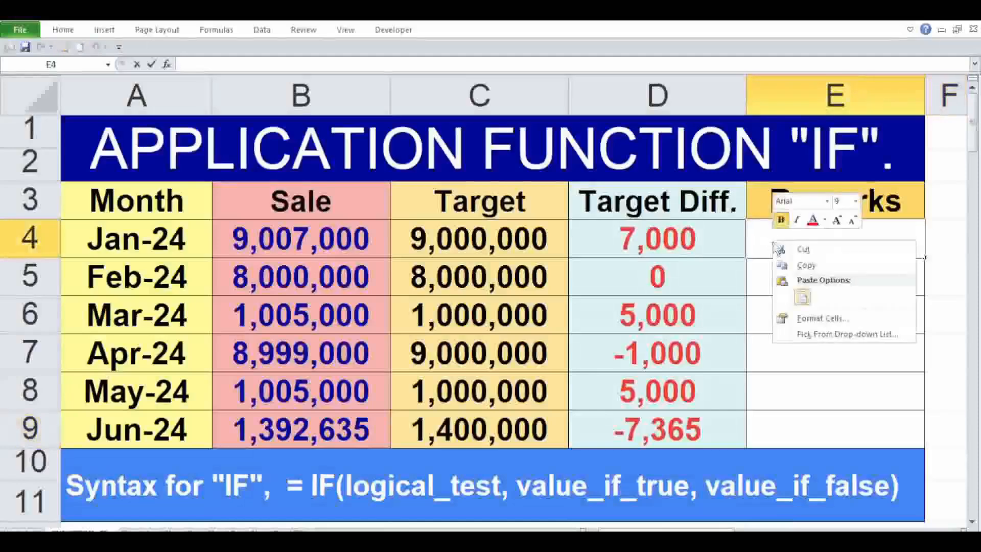
left_click(803, 300)
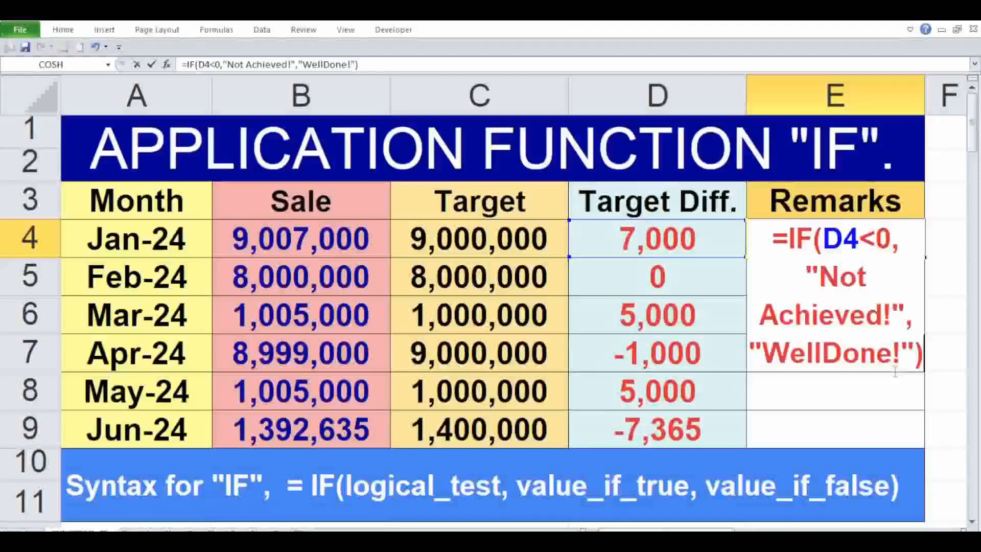
key("Return")
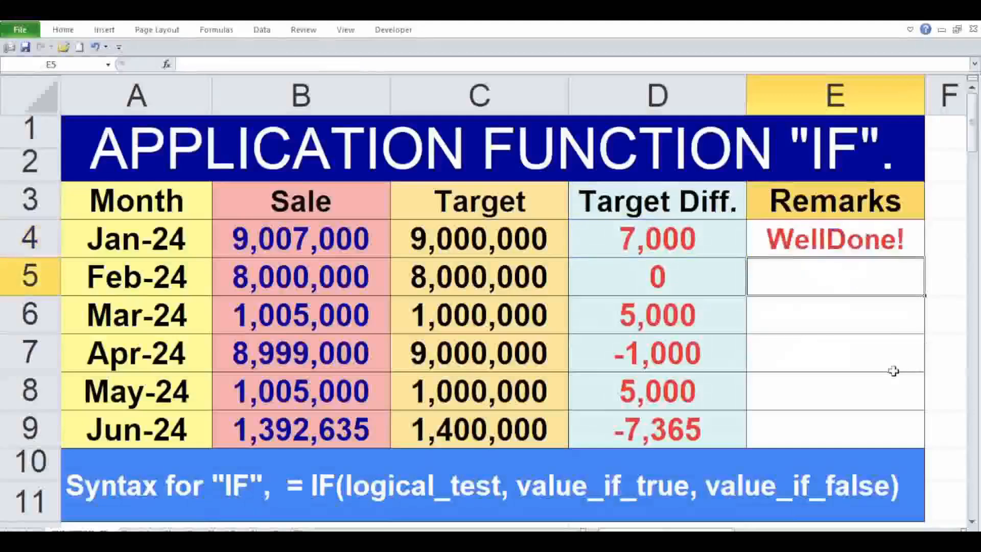
Fill the Remarks IF formula from cell E4 down through E9, covering February to June
left_click(871, 231)
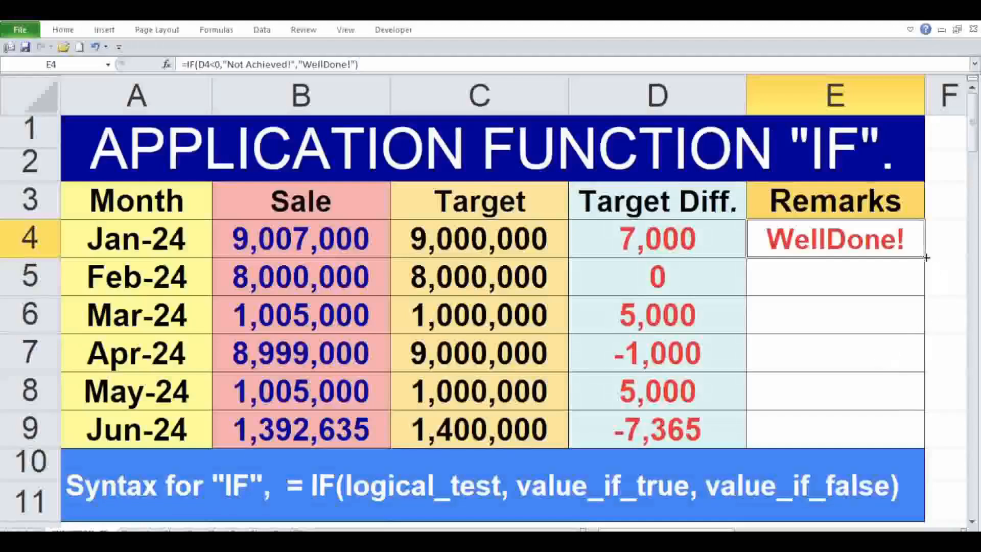
left_click_drag(925, 255, 926, 441)
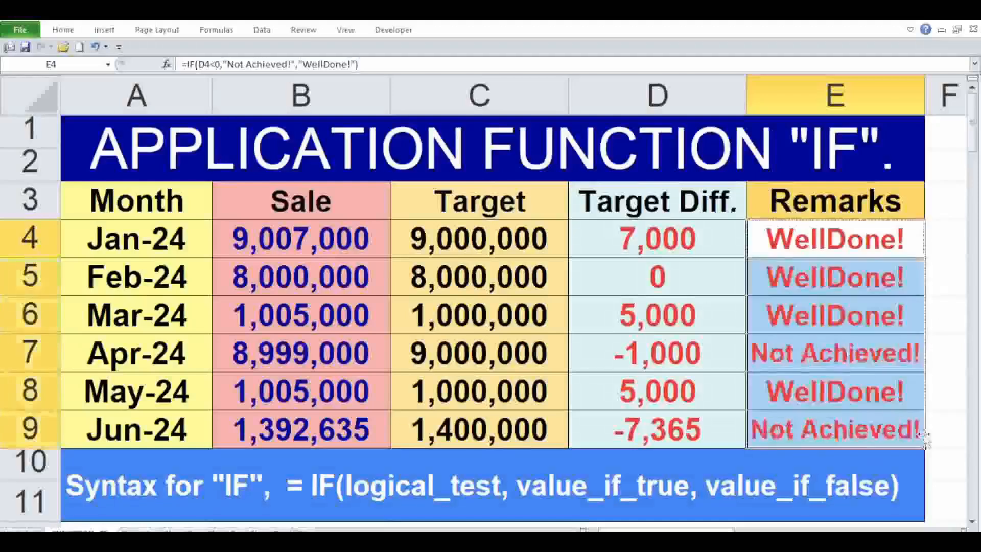
left_click(949, 427)
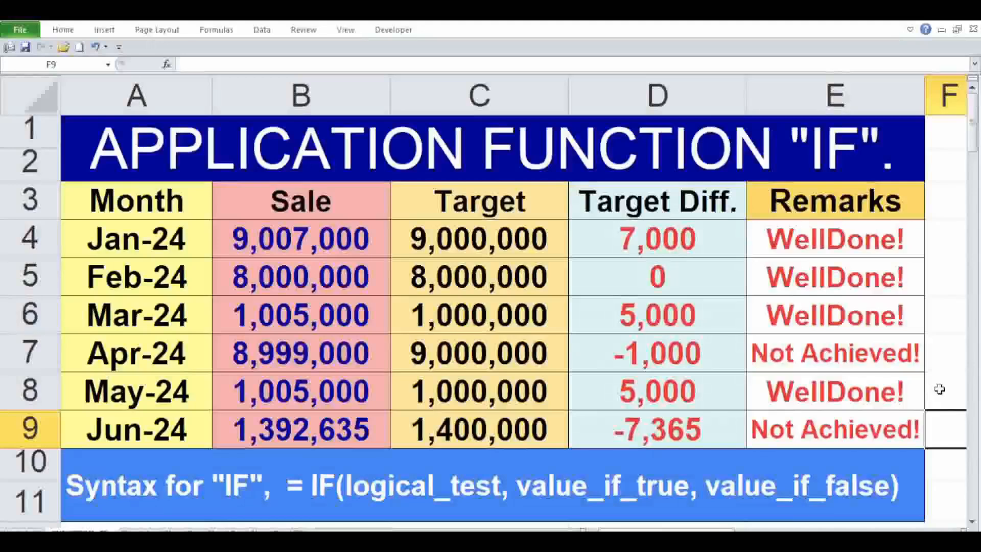
Examine the IF formula in cell E4 by highlighting its logical_test, value_if_true and value_if_false arguments in turn
left_click(861, 247)
double_click(861, 246)
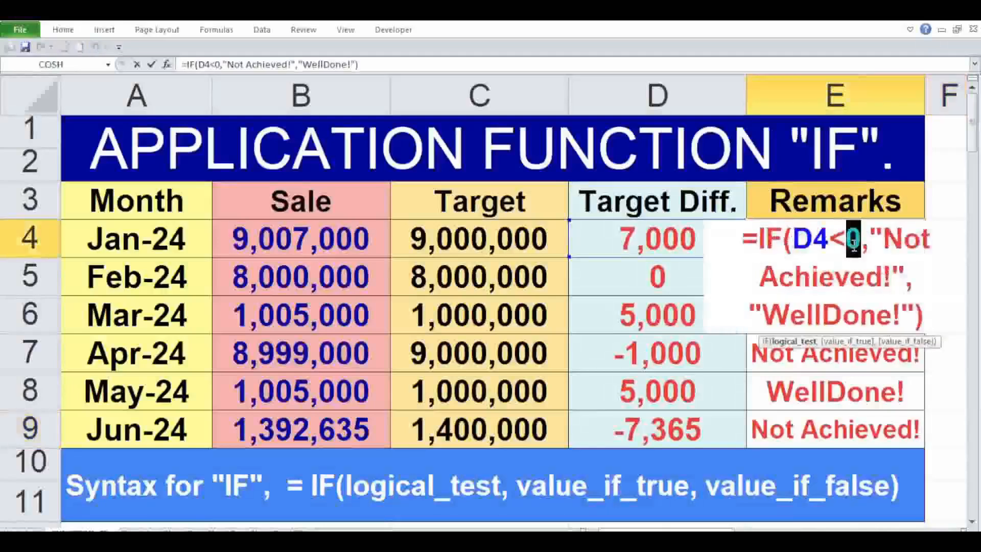
left_click(800, 341)
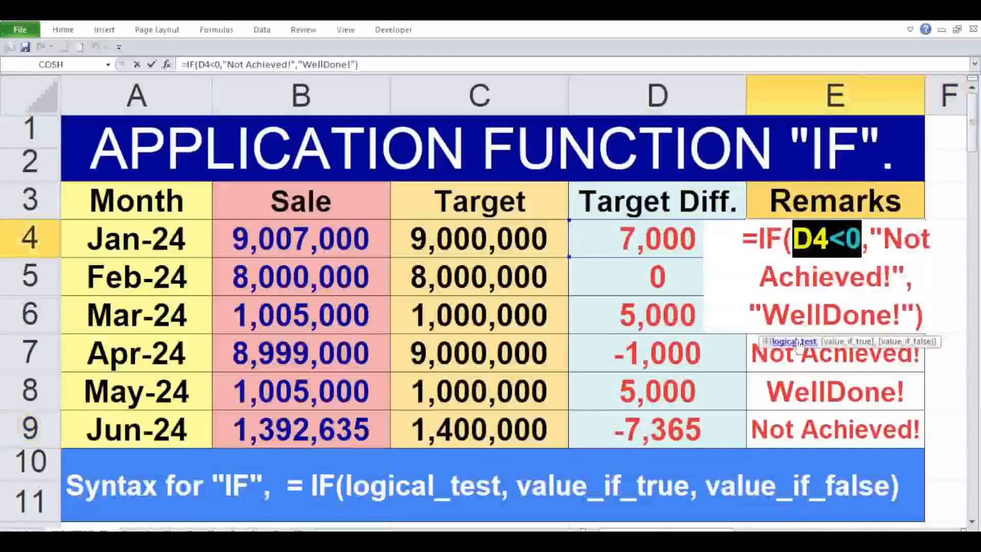
left_click(844, 346)
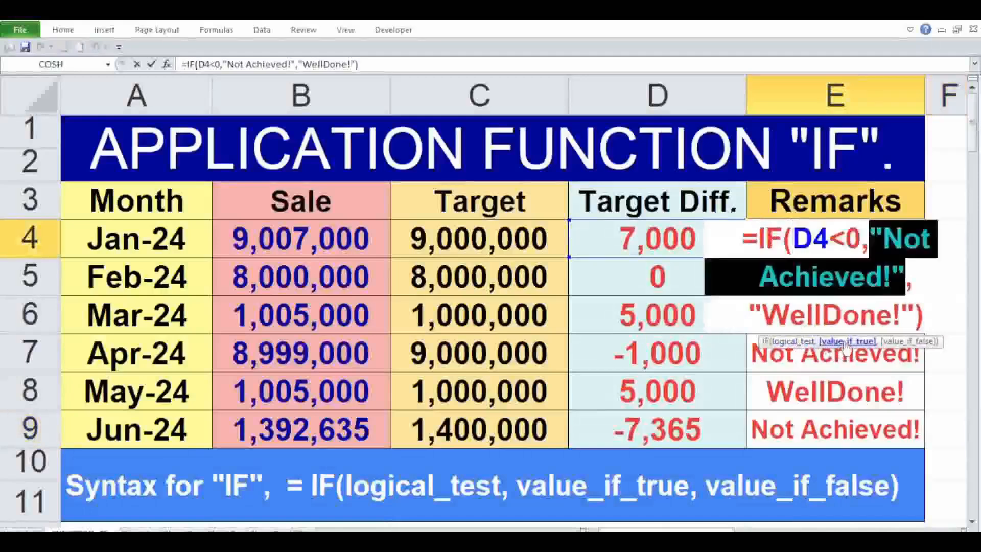
left_click(903, 342)
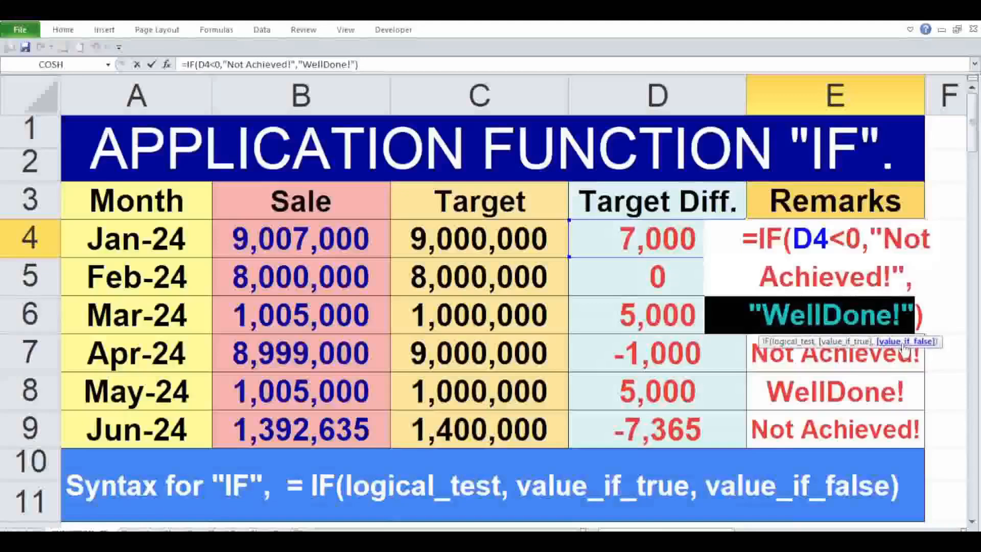